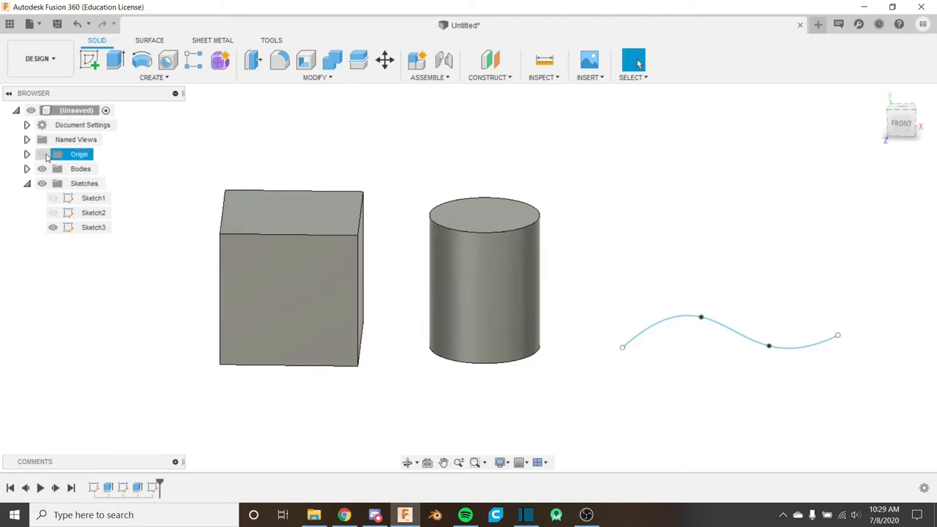
- Show the origin planes and axes in the model
left_click(43, 154)
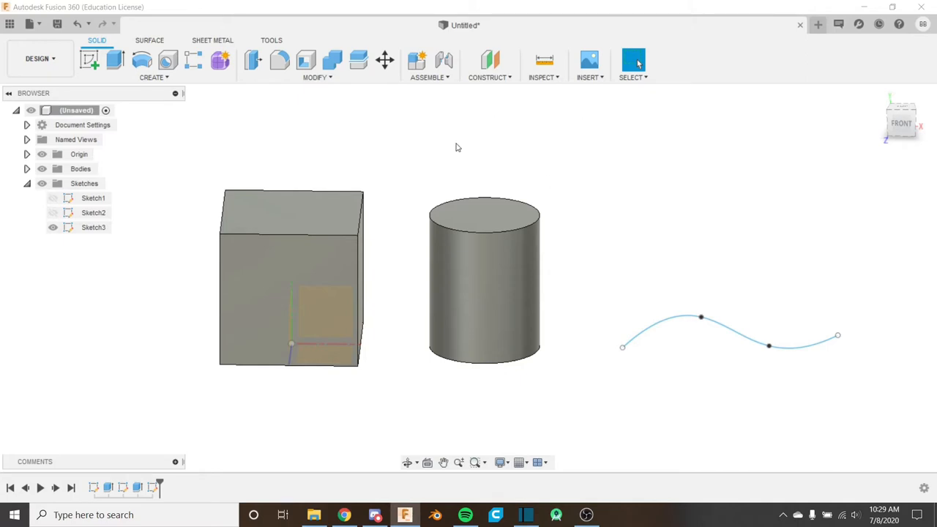
middle_click_drag(585, 153, 558, 159)
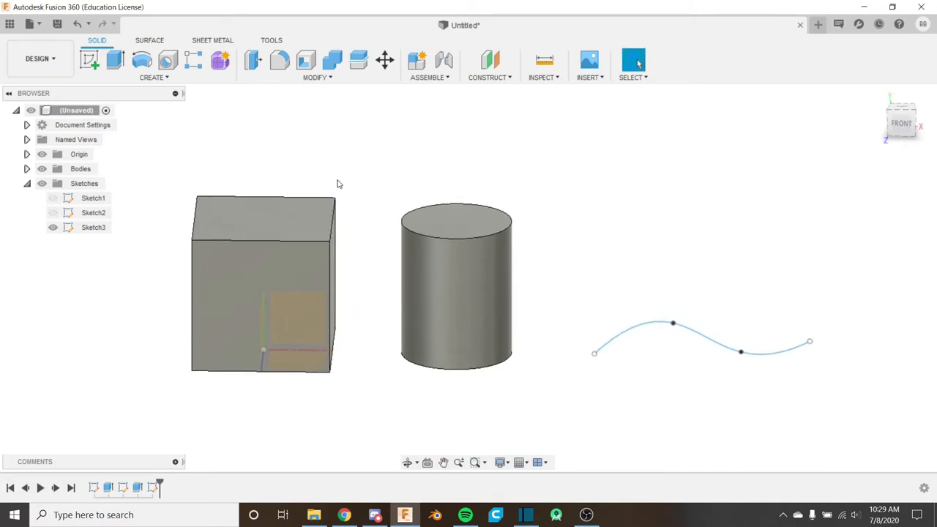
left_click(49, 155)
- Begin an Offset Plane construction using the cube's top face as the reference plane
left_click(490, 78)
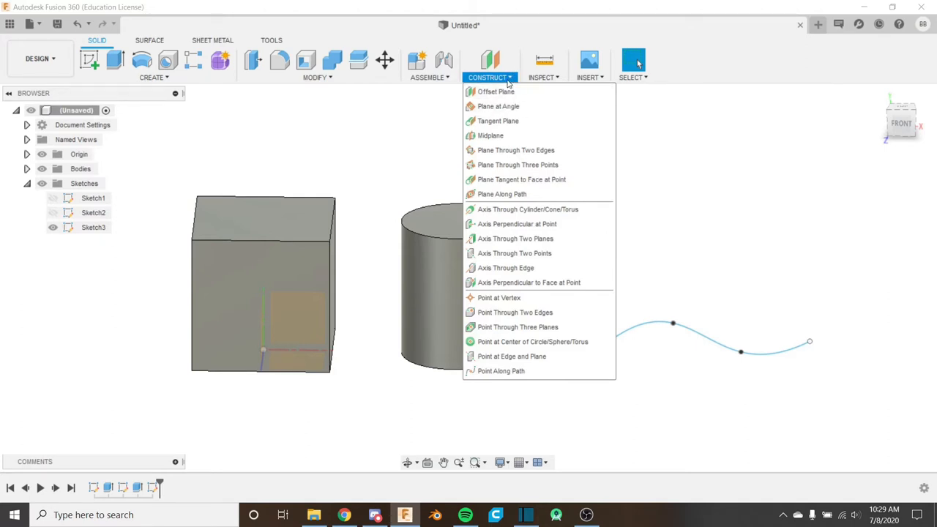
left_click(507, 79)
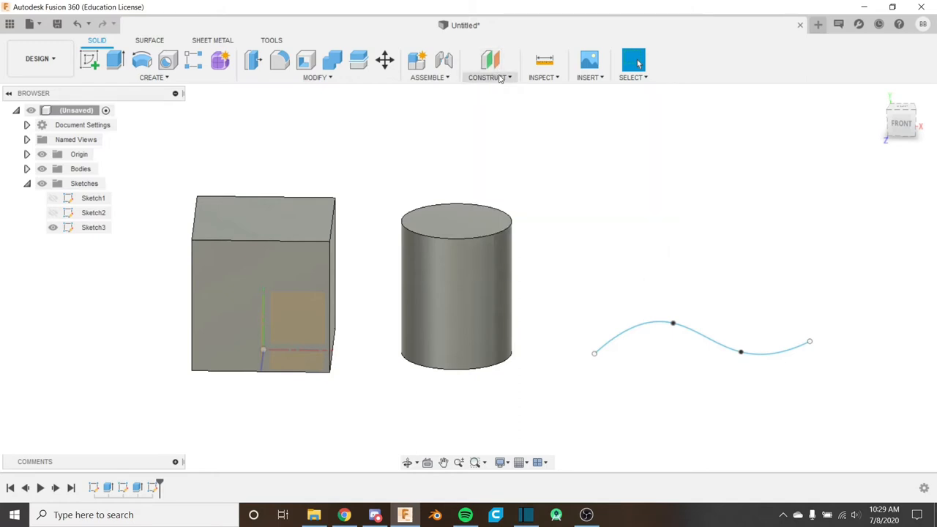
left_click(500, 79)
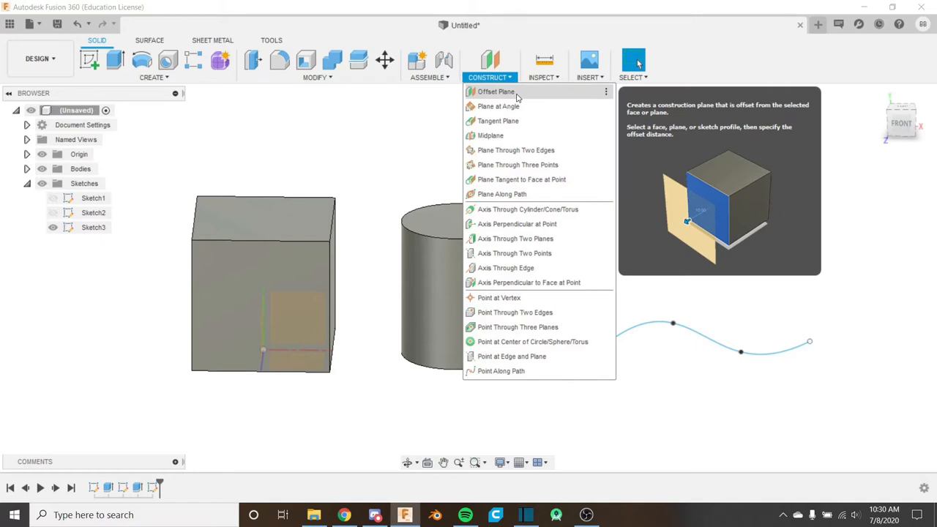
left_click(517, 95)
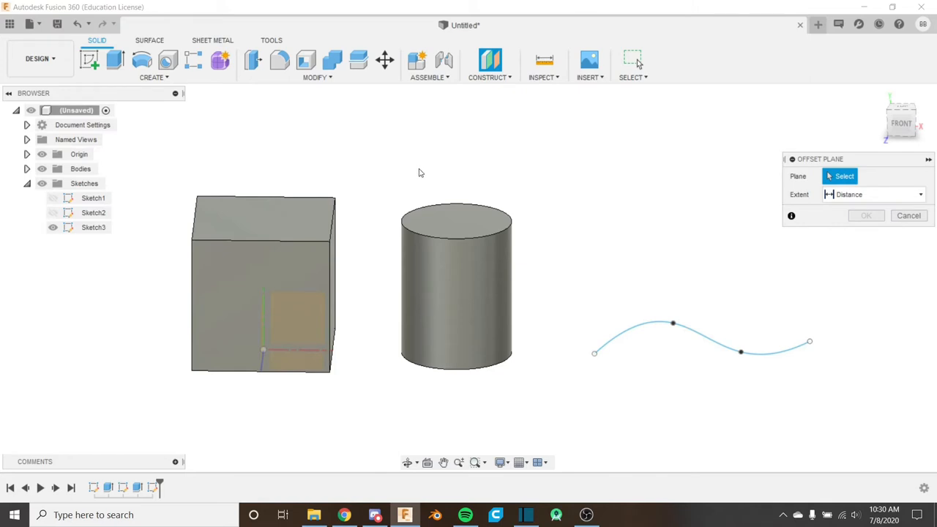
middle_click_drag(442, 206, 372, 223)
middle_click_drag(431, 199, 415, 253, "shift")
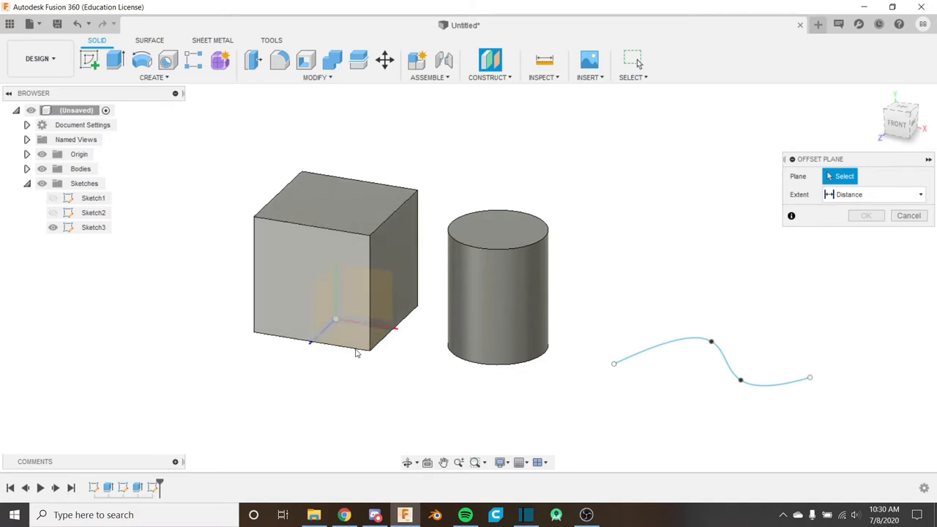
left_click(42, 168)
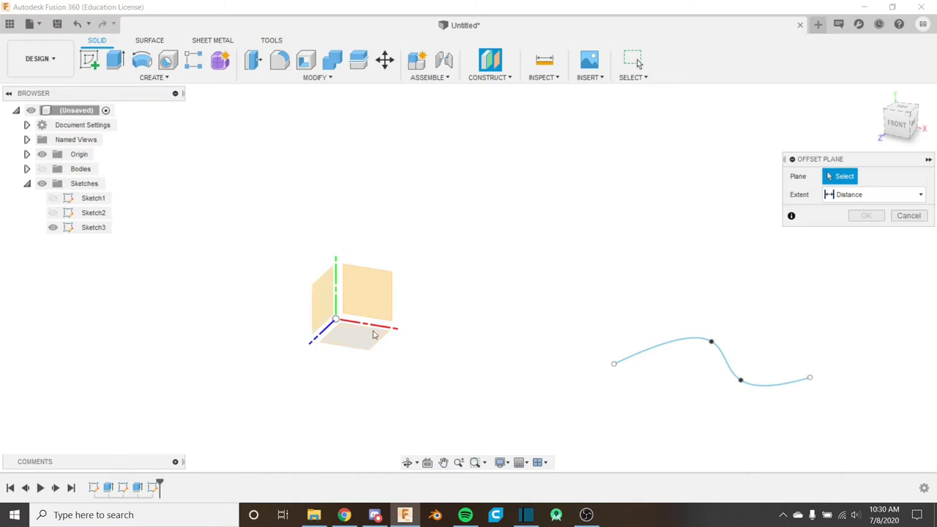
left_click(41, 169)
left_click(296, 210)
- Keep the extent as Distance, set the offset to 50 mm and create the plane above the cube
scroll(309, 275, "down", 2)
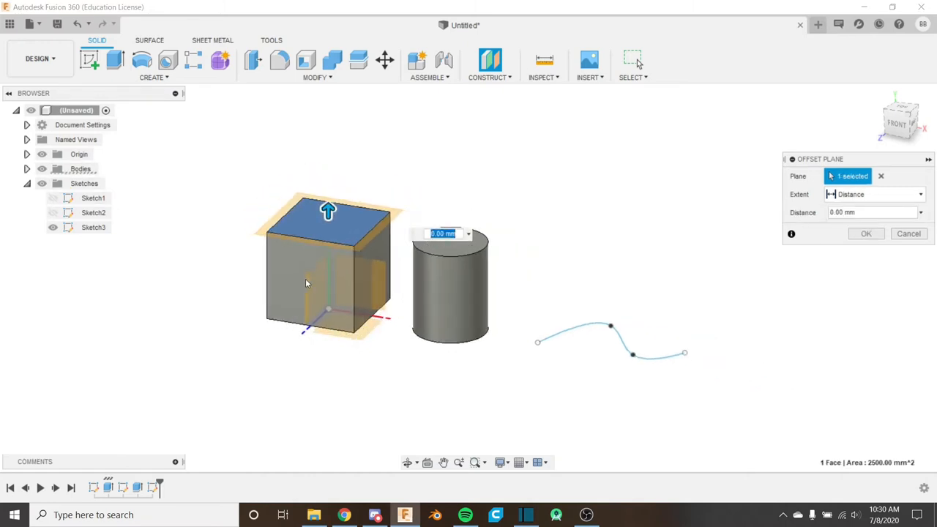
middle_click_drag(309, 281, 336, 303)
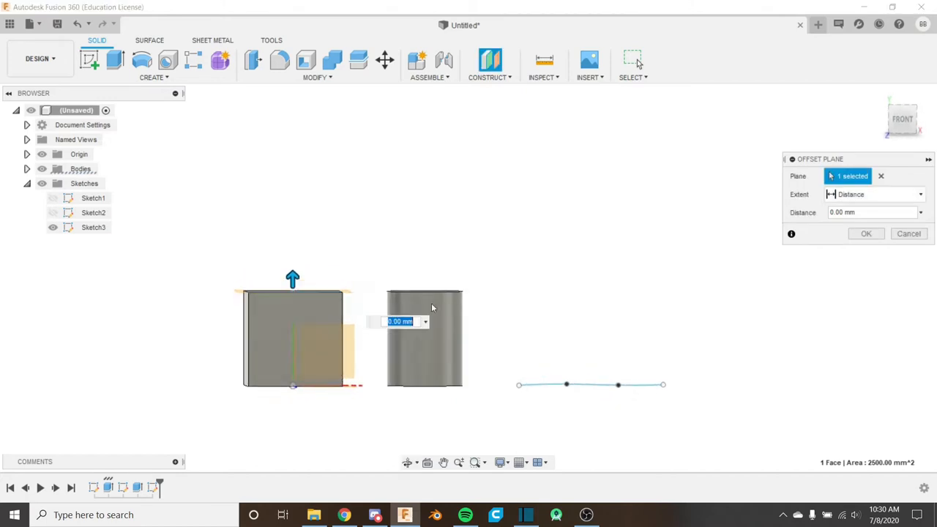
left_click(904, 123)
middle_click_drag(368, 270, 415, 273)
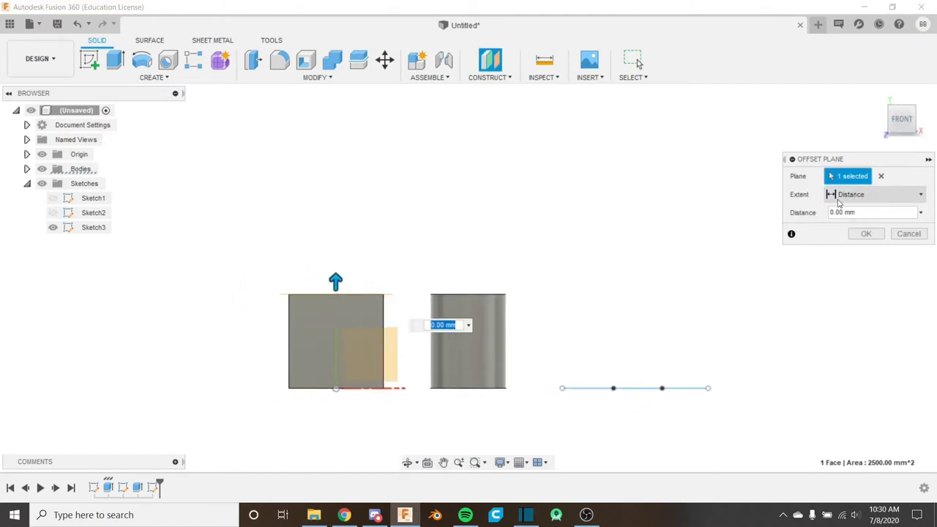
left_click(863, 197)
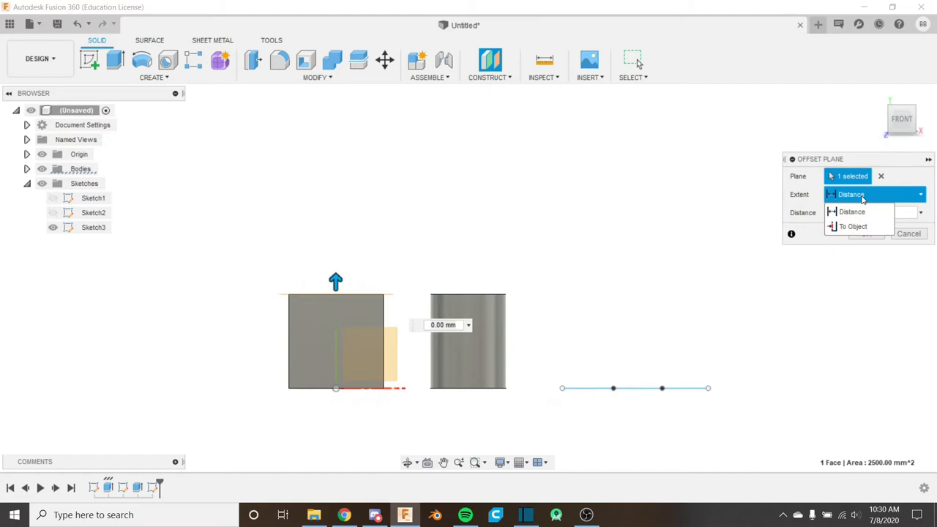
left_click(863, 196)
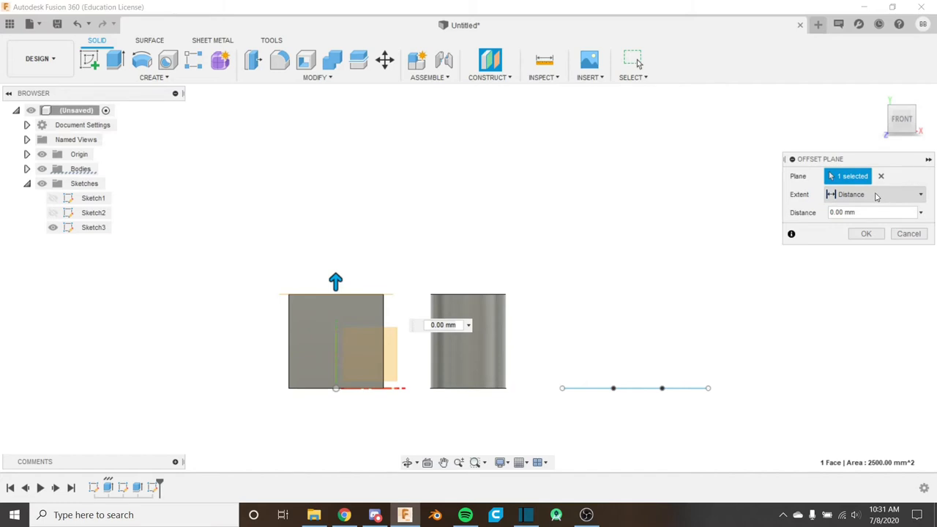
left_click(877, 196)
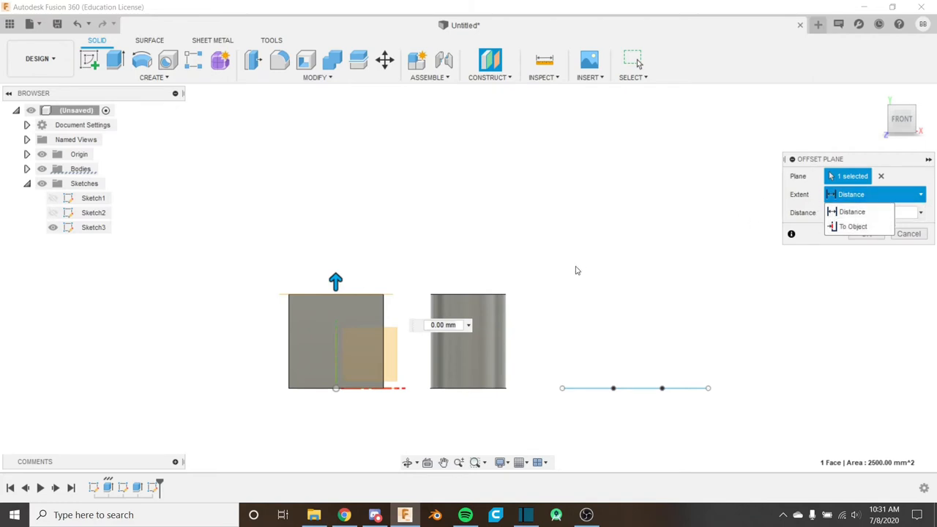
left_click(860, 214)
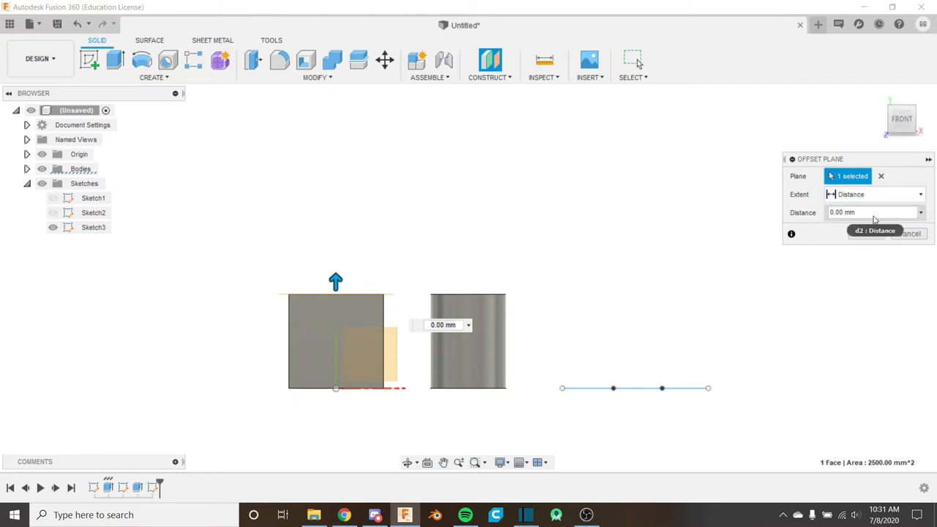
left_click(873, 213)
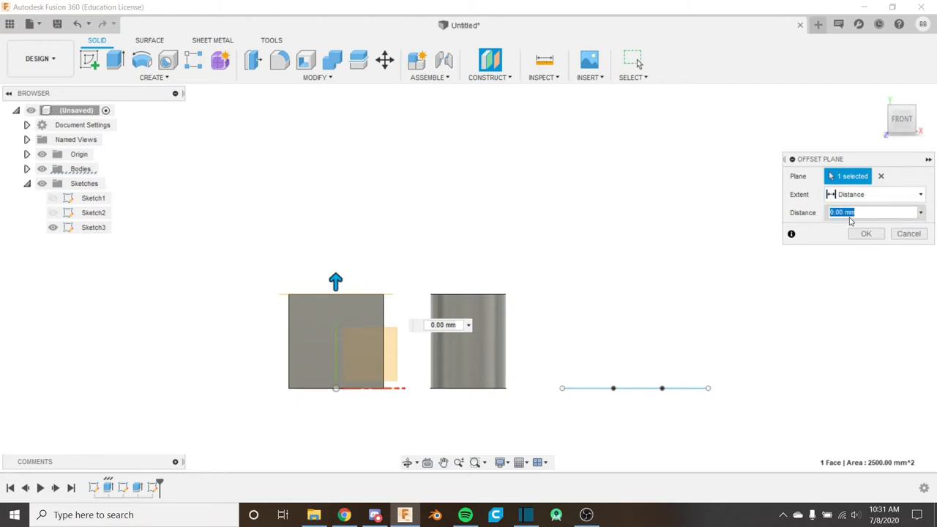
type("50")
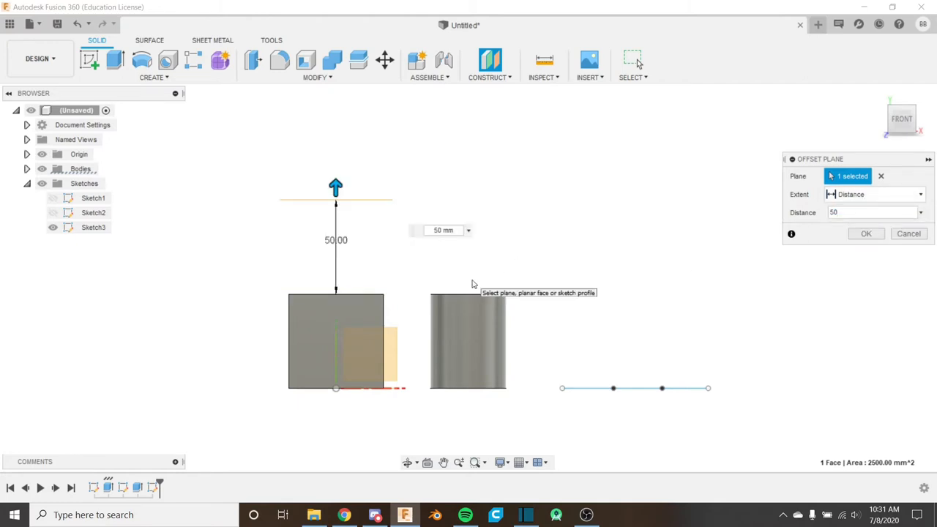
key("Return")
- Begin a Plane at Angle construction about the cube's top edge nearest the cylinder
scroll(418, 278, "down", 1)
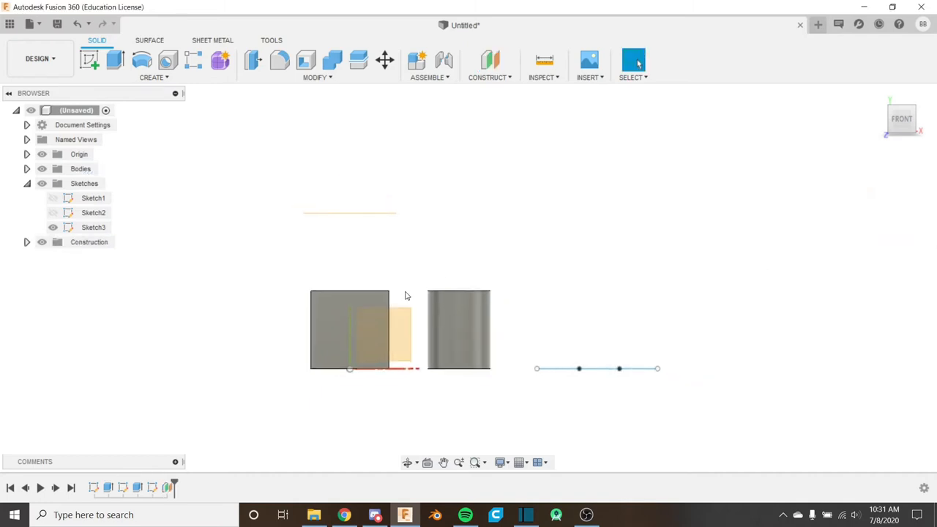
middle_click_drag(397, 300, 381, 334, "shift")
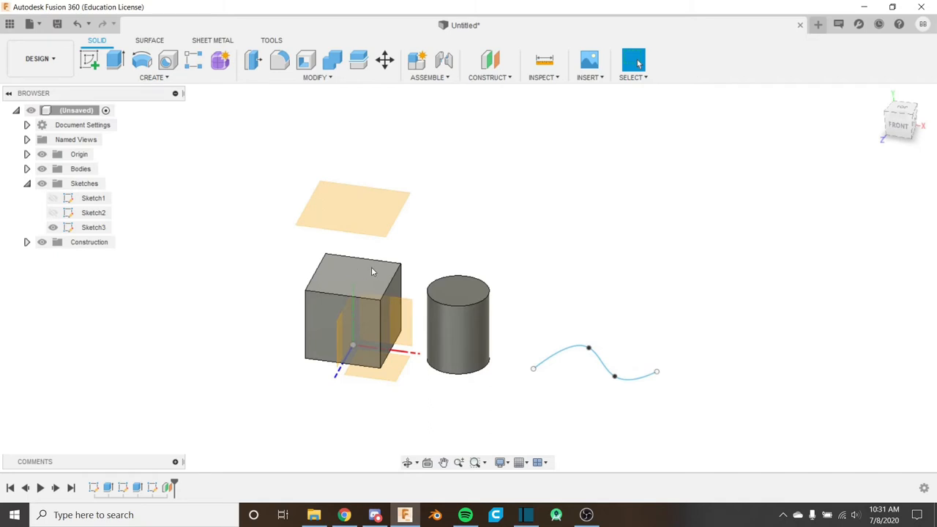
left_click(495, 78)
left_click(515, 108)
scroll(417, 262, "up", 5)
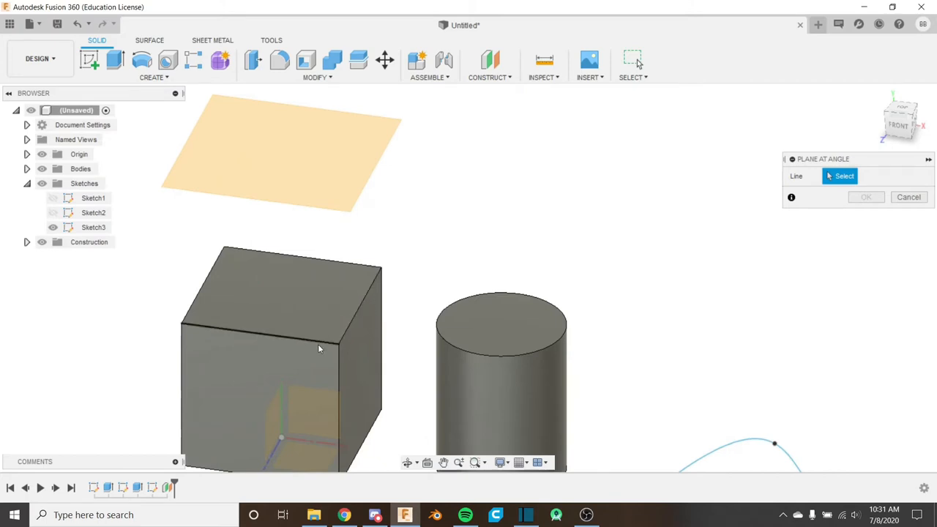
middle_click_drag(315, 335, 342, 291)
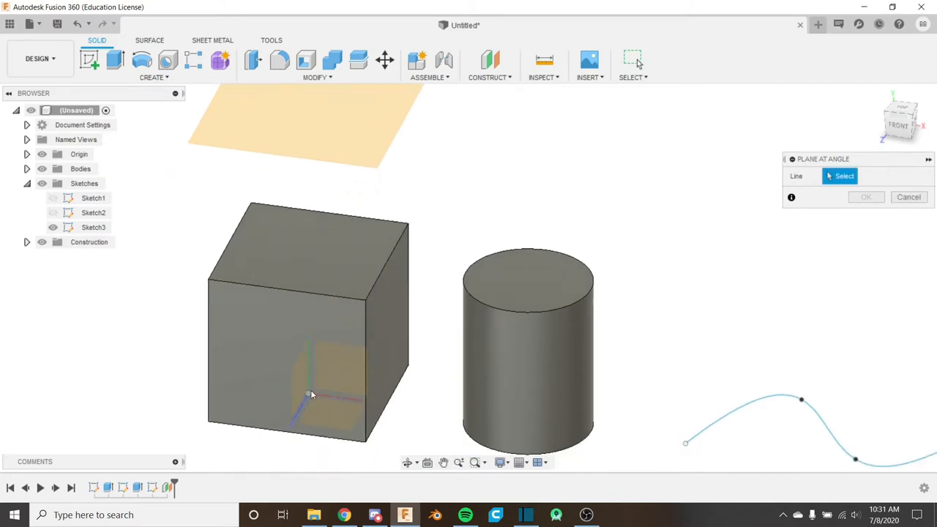
left_click(390, 262)
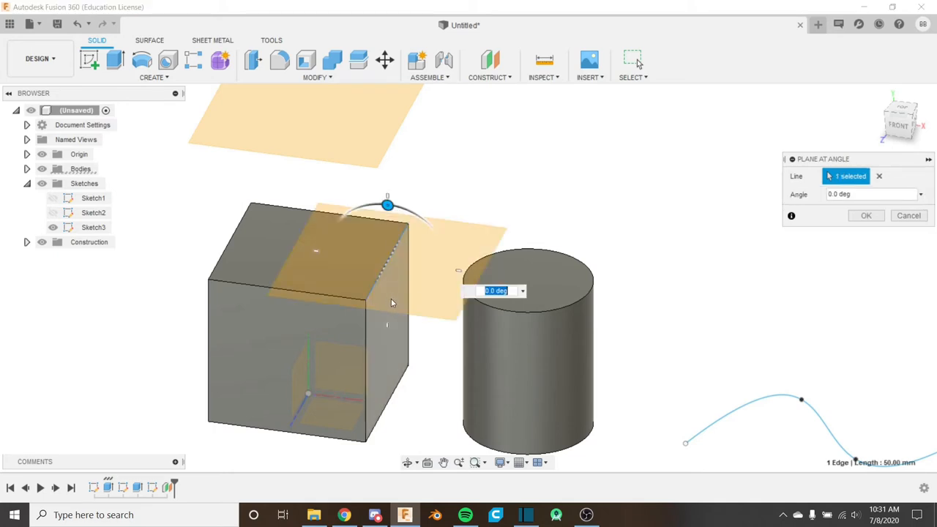
- Set the plane's angle about the cube's edge to 30 degrees and create it
scroll(409, 344, "down", 1)
middle_click_drag(409, 345, 439, 297, "shift")
left_click(902, 120)
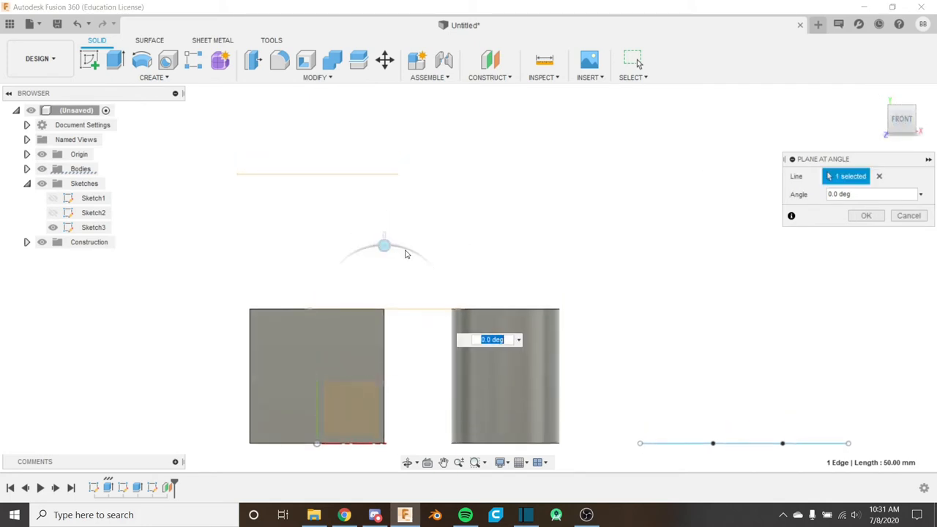
middle_click_drag(407, 254, 411, 294, "shift")
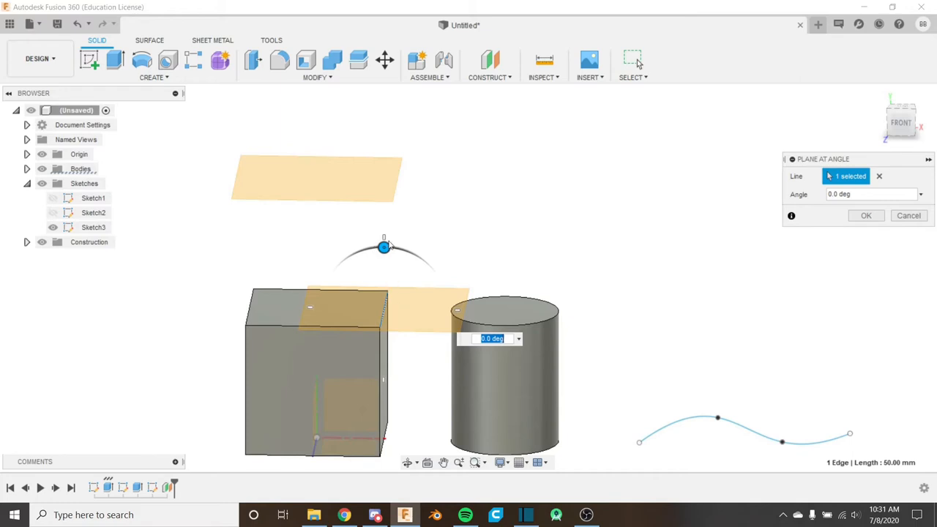
left_click_drag(385, 247, 379, 246)
left_click_drag(383, 245, 416, 278)
left_click(901, 123)
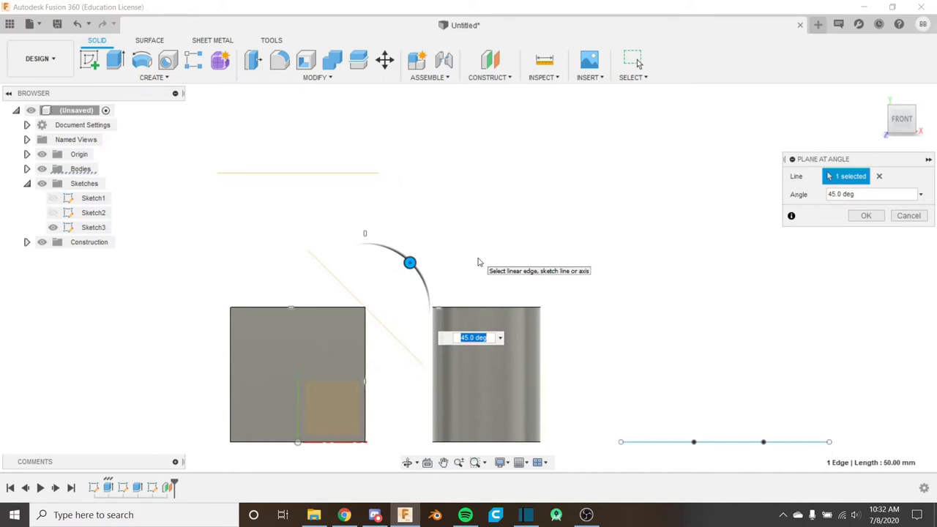
type("30")
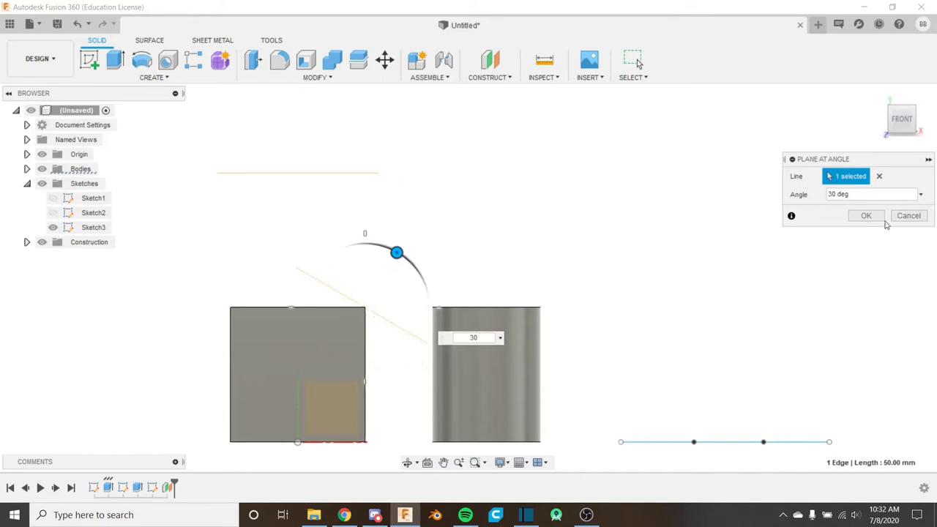
left_click(867, 216)
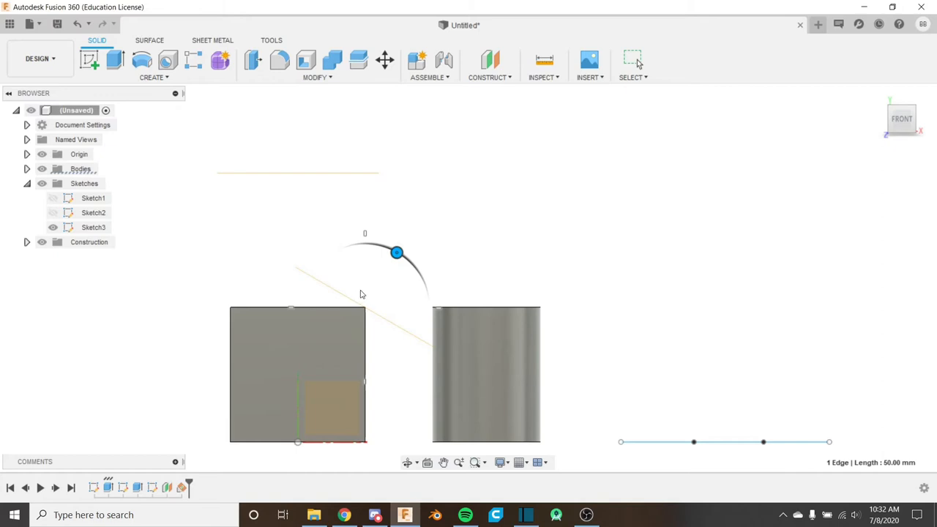
- Begin a Tangent Plane construction on the cylinder's curved side face
mouse_move(362, 296)
middle_mouse_down()
mouse_move(369, 303)
mouse_move(355, 312)
middle_mouse_up()
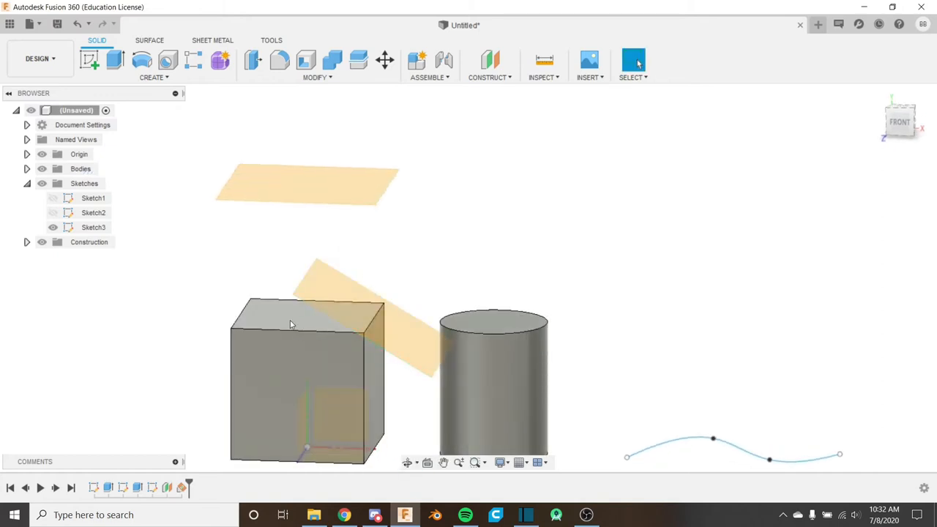
middle_click_drag(327, 315, 334, 301, "shift")
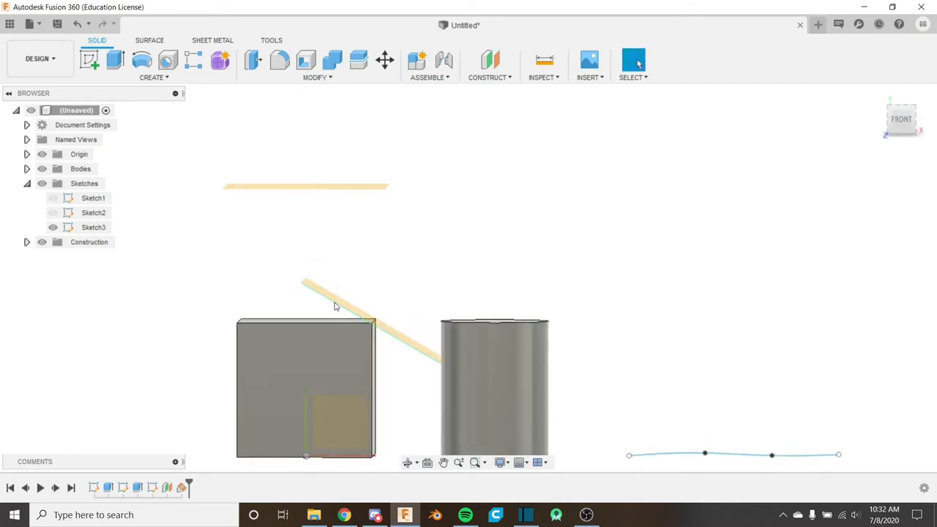
left_click(503, 78)
left_click(498, 119)
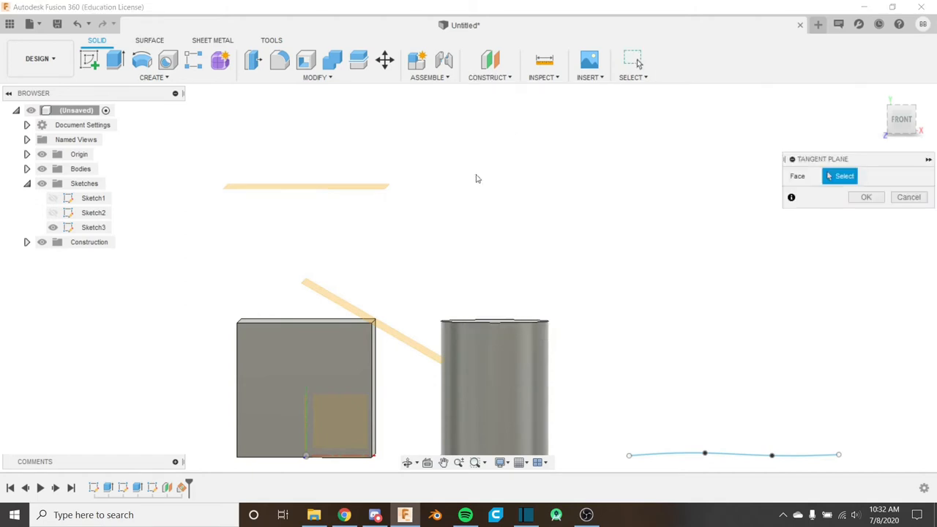
scroll(461, 191, "down", 2)
middle_click_drag(462, 229, 446, 251, "shift")
middle_click_drag(521, 322, 503, 329)
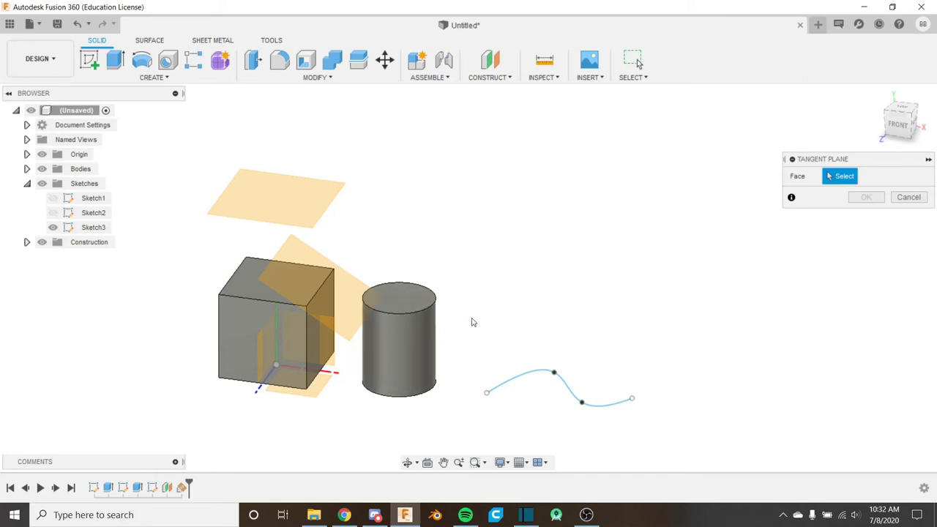
left_click(408, 328)
- Set the tangent plane's angle around the cylinder to 90 degrees and create it
mouse_move(439, 338)
middle_mouse_down("shift")
mouse_move(430, 337)
mouse_move(432, 357)
mouse_move(441, 339)
middle_mouse_up("shift")
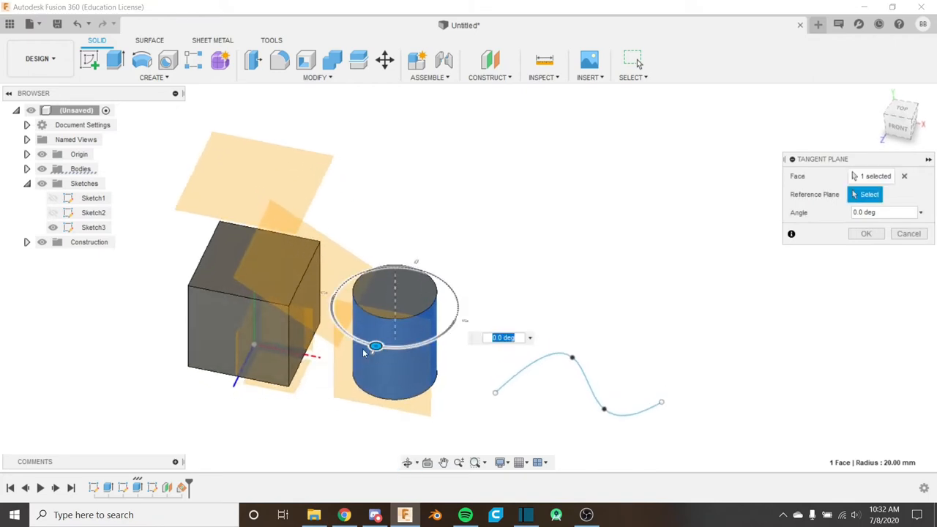
middle_click_drag(408, 372, 417, 374, "shift")
left_click(903, 117)
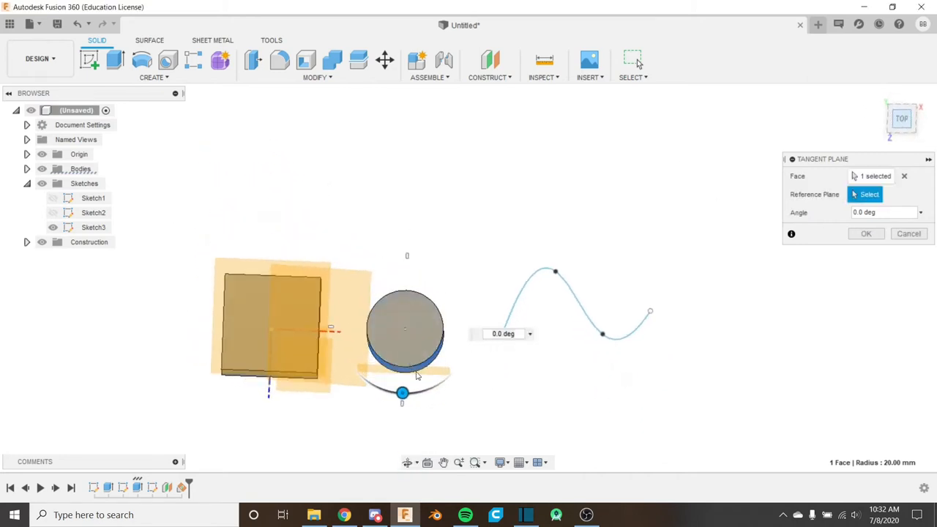
scroll(417, 374, "up", 5)
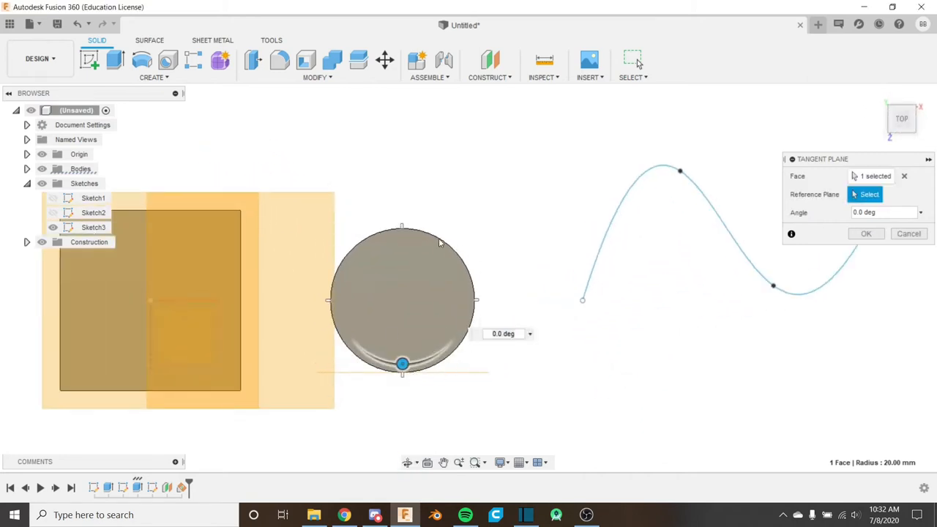
scroll(436, 327, "down", 4)
middle_click_drag(451, 356, 428, 333, "shift")
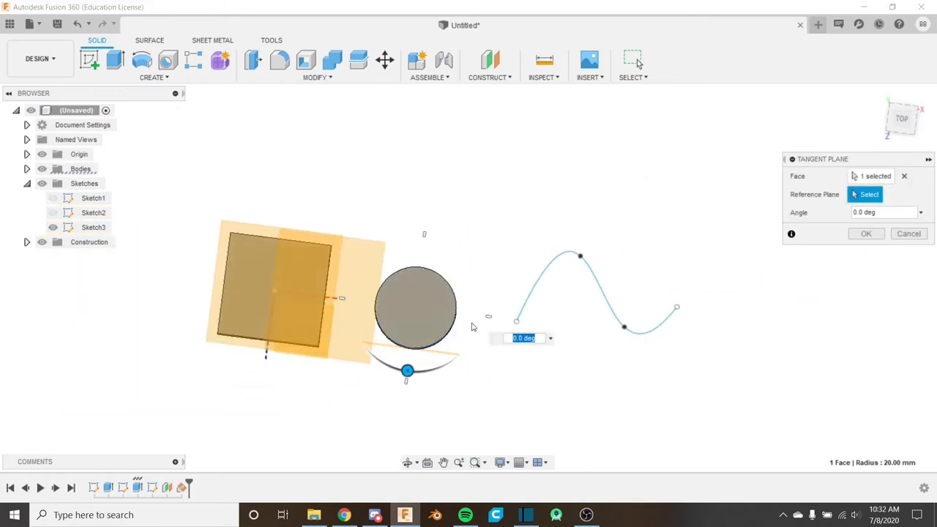
left_click(903, 121)
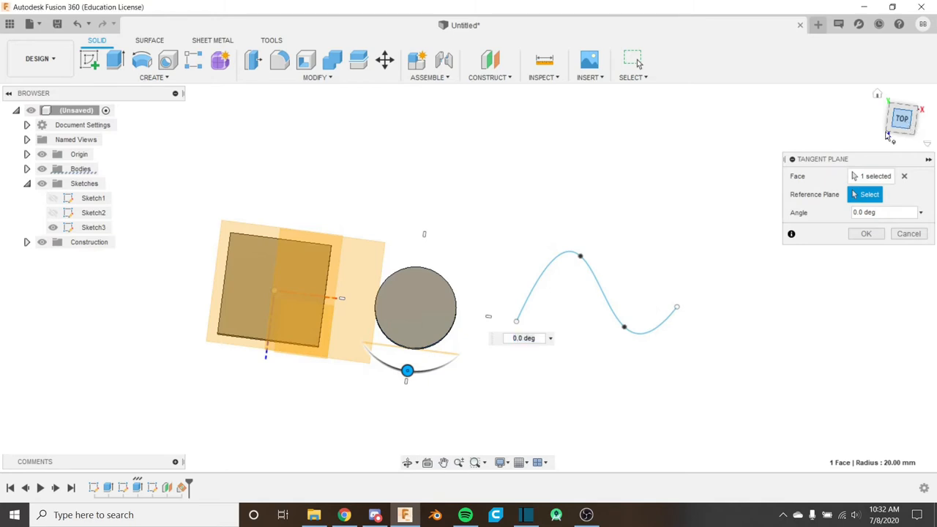
left_click_drag(426, 386, 484, 349)
middle_click_drag(484, 349, 472, 322, "shift")
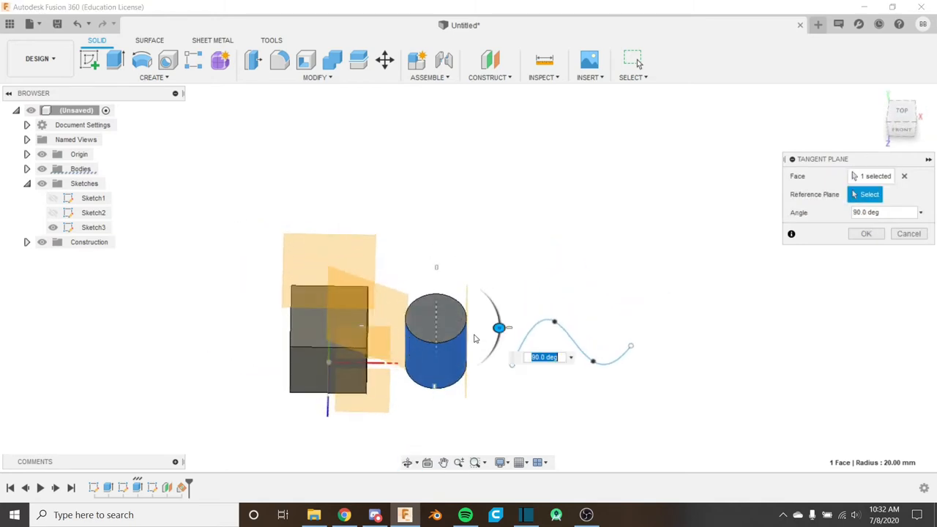
scroll(472, 357, "up", 3)
scroll(472, 360, "down", 2)
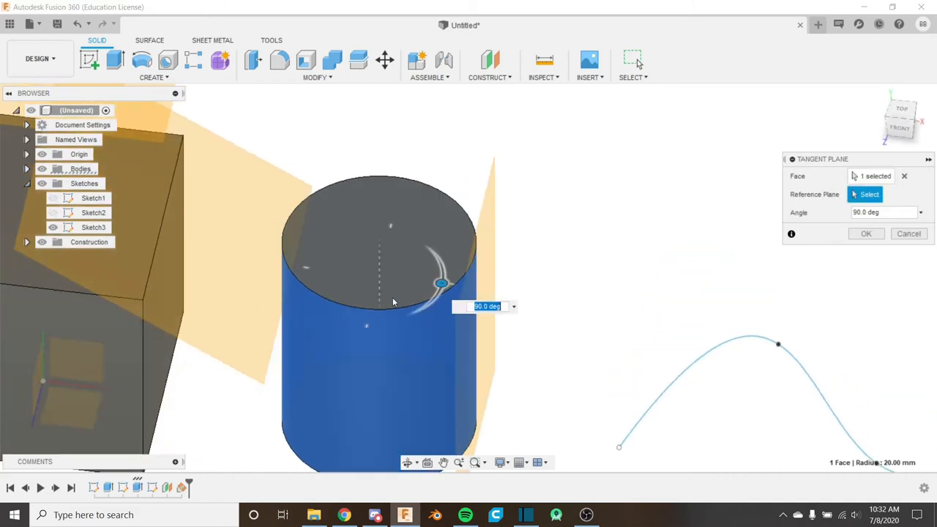
scroll(392, 297, "down", 3)
middle_click_drag(392, 297, 412, 238, "shift")
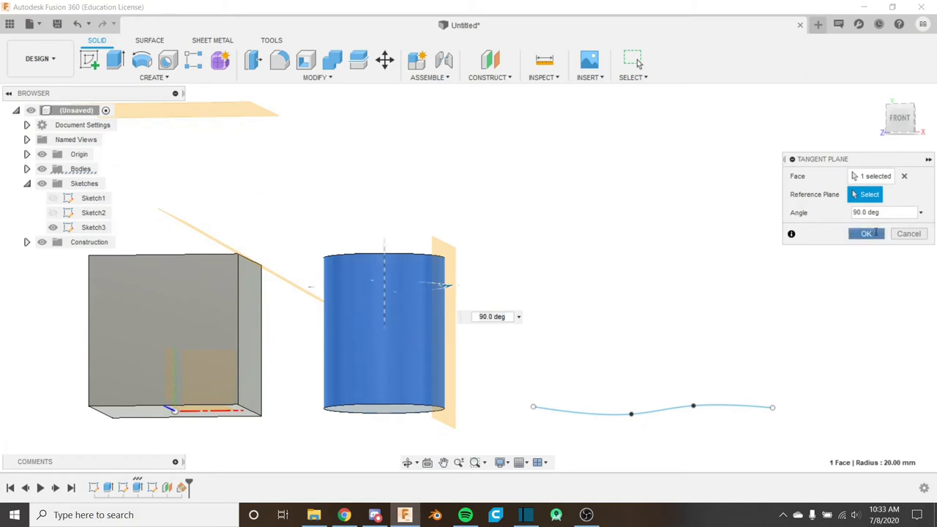
left_click(865, 234)
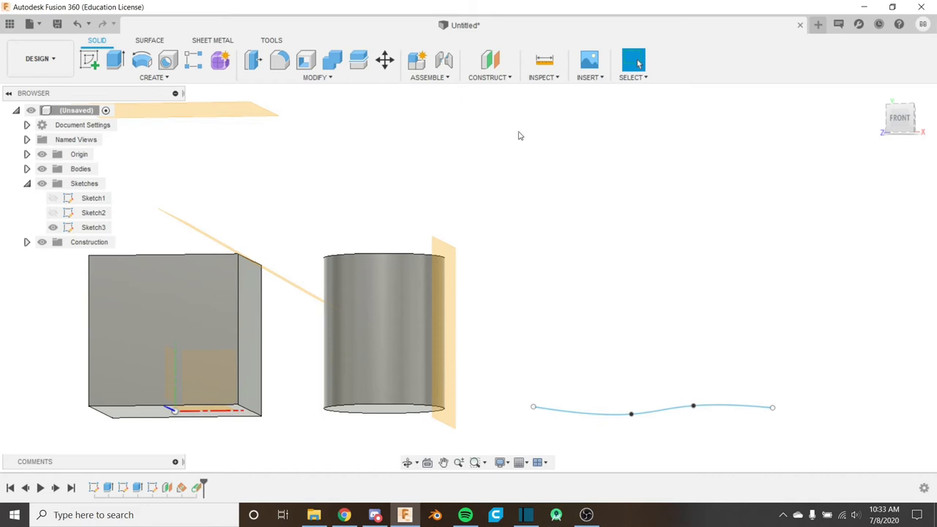
- Create a Midplane between the cube's top and bottom faces
left_click(485, 77)
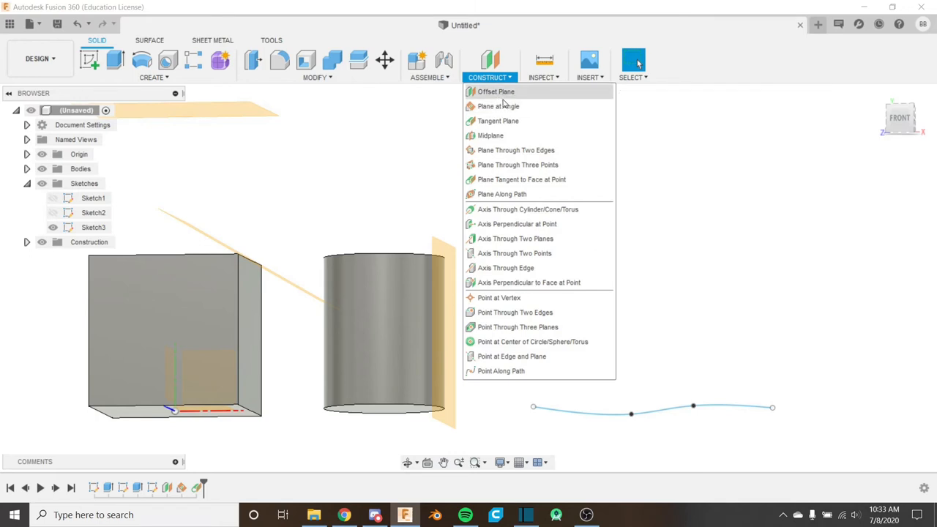
left_click(505, 136)
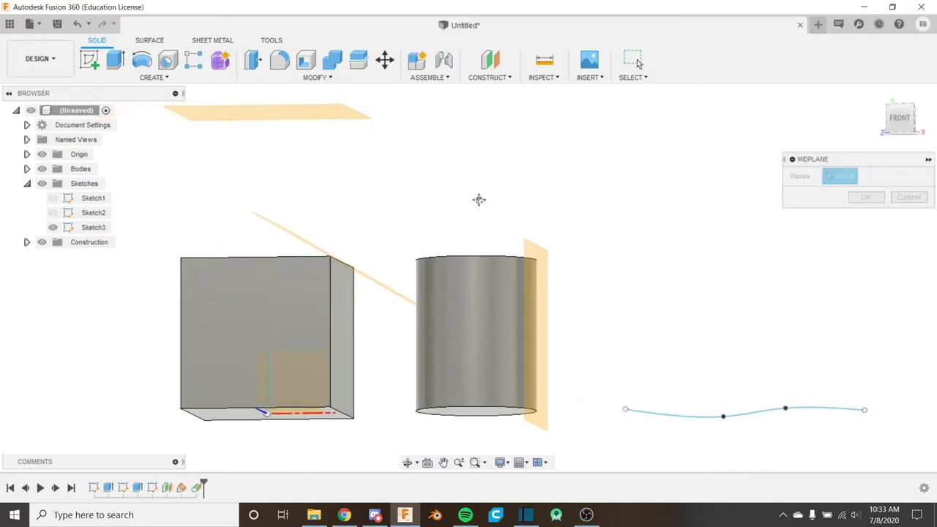
middle_click_drag(446, 228, 450, 251, "shift")
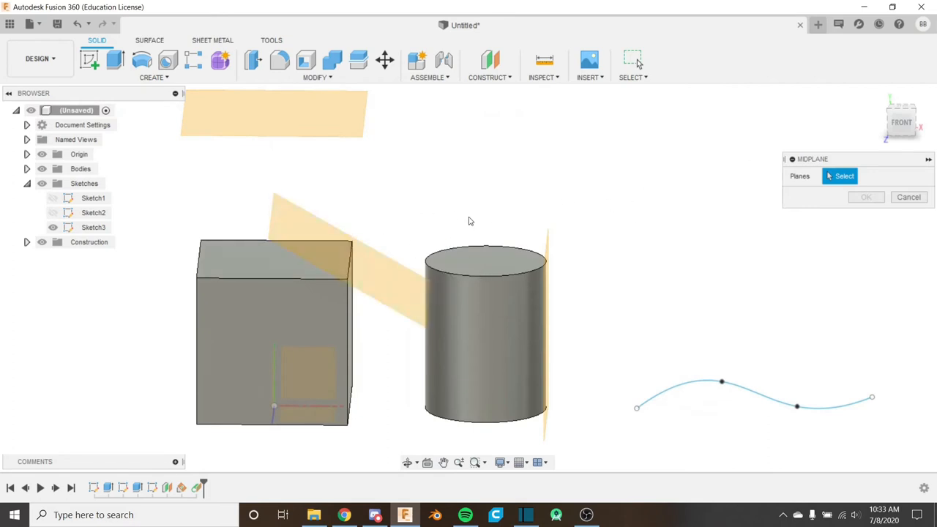
left_click(265, 274)
middle_click_drag(259, 288, 290, 304, "shift")
left_click(242, 347)
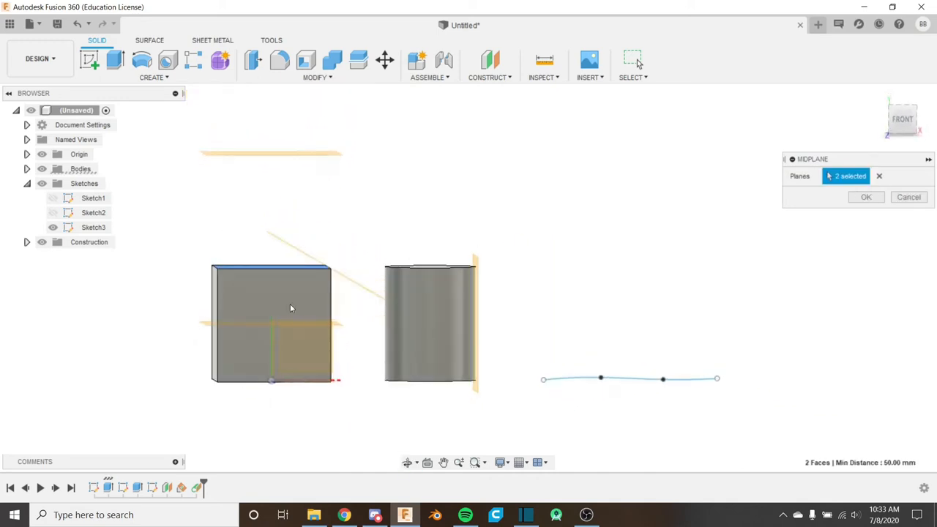
left_click(866, 197)
scroll(213, 339, "up", 3)
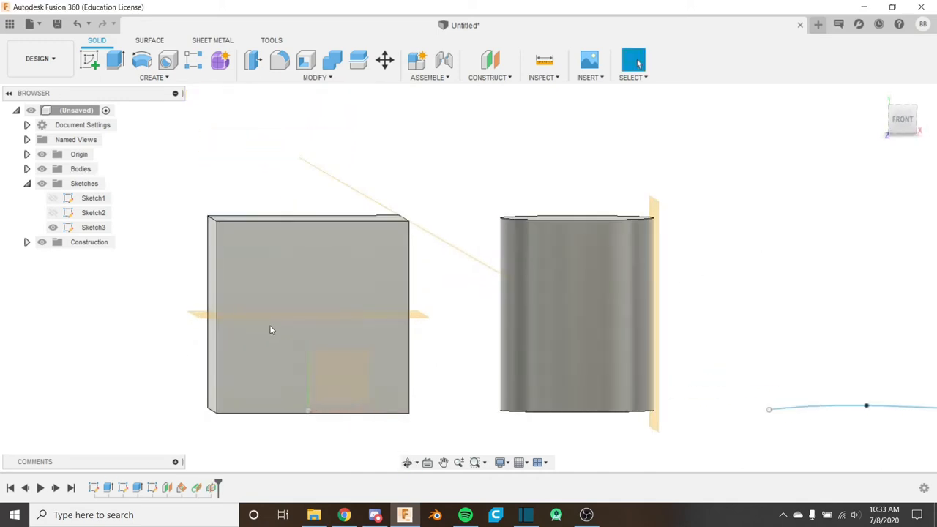
- Edit the cube's extrude feature and set its distance to 60 mm
left_click(904, 123)
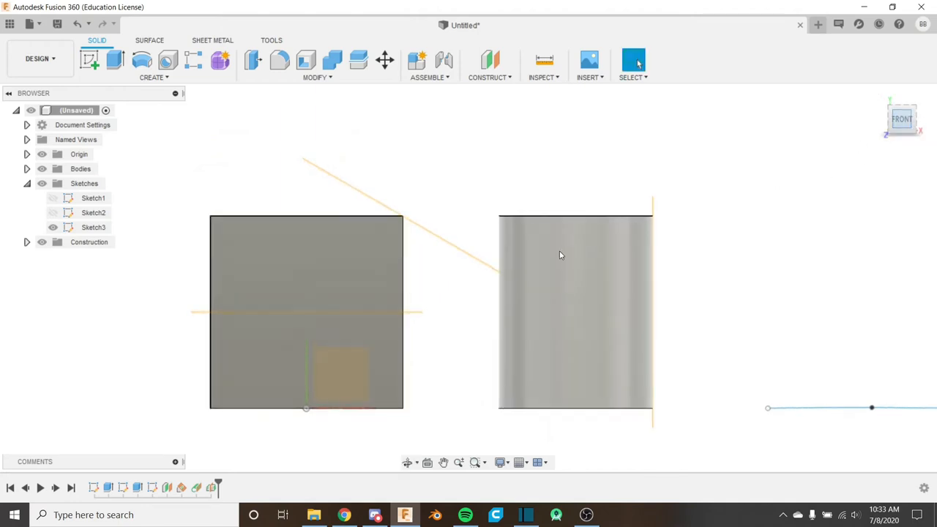
right_click(109, 488)
left_click(182, 364)
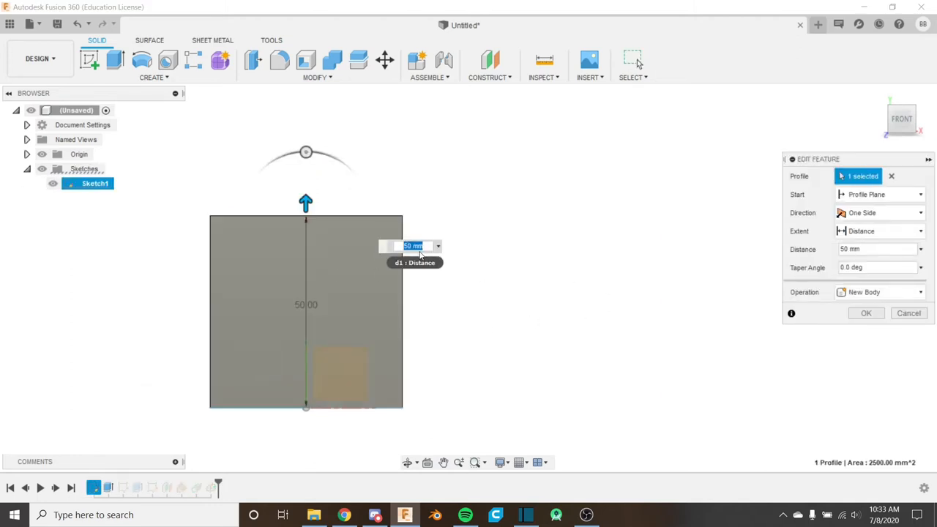
type("60")
key("Return")
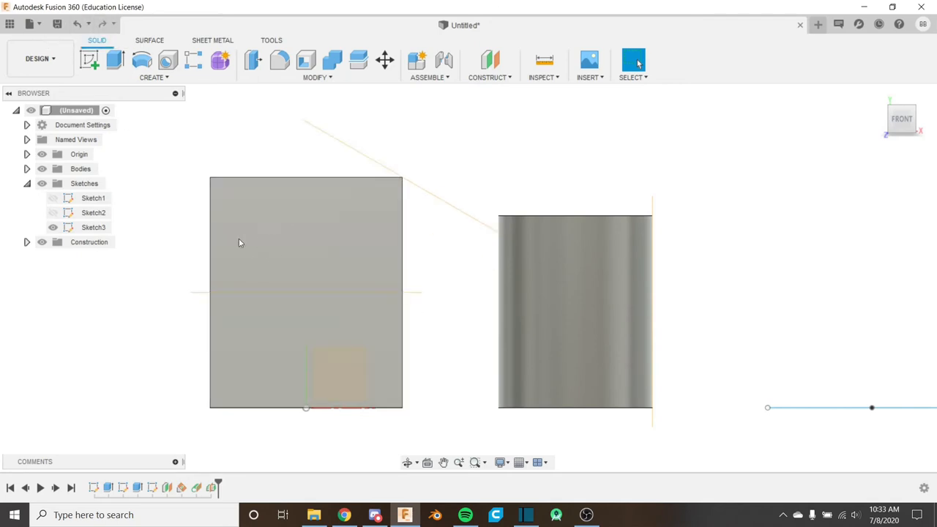
- Create a Plane Through Two Edges from the block's top edge farthest from the cylinder and the diagonally opposite bottom edge
scroll(269, 218, "down", 3)
middle_click_drag(269, 236, 256, 257, "shift")
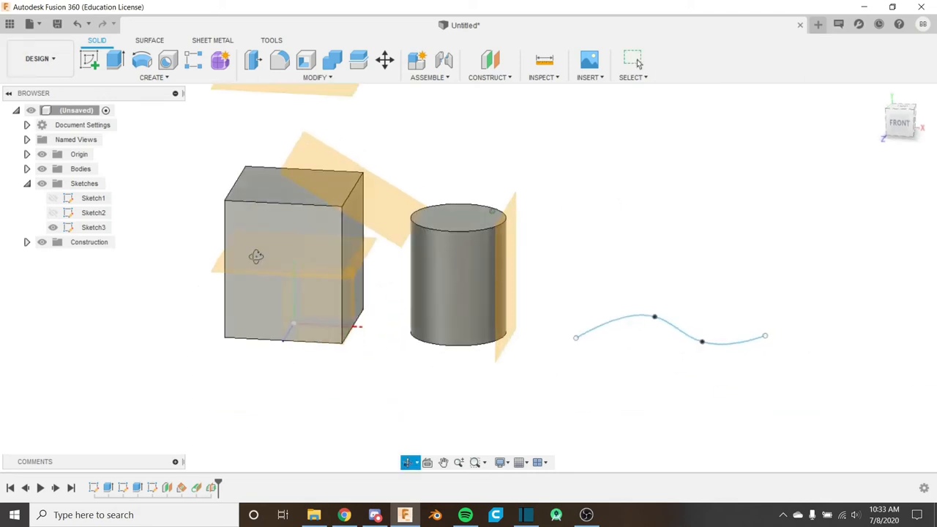
middle_click_drag(324, 214, 284, 238)
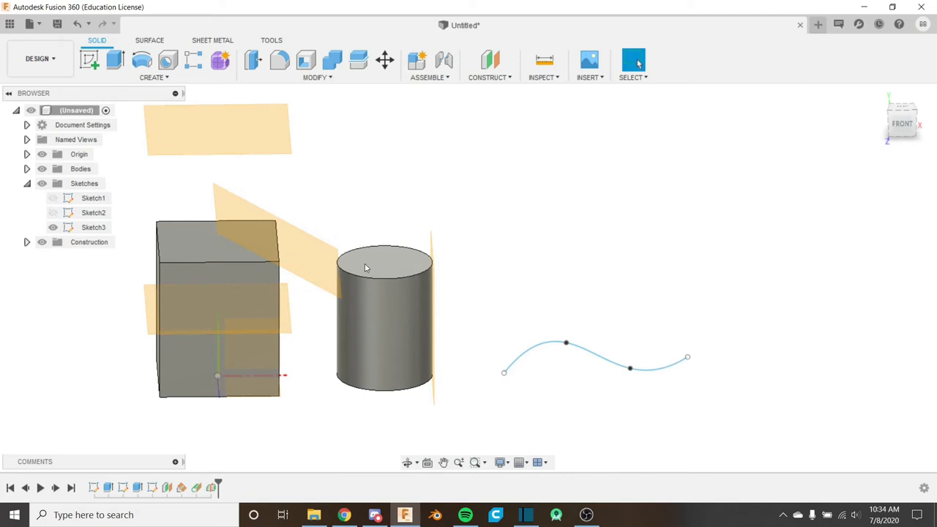
middle_click_drag(368, 265, 371, 208, "shift")
middle_click_drag(412, 126, 447, 198, "shift")
left_click(489, 78)
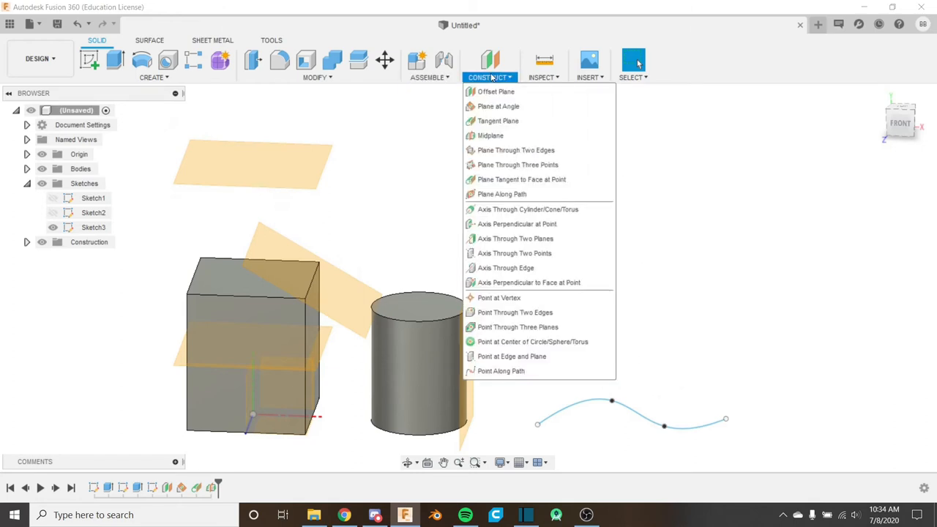
left_click(500, 151)
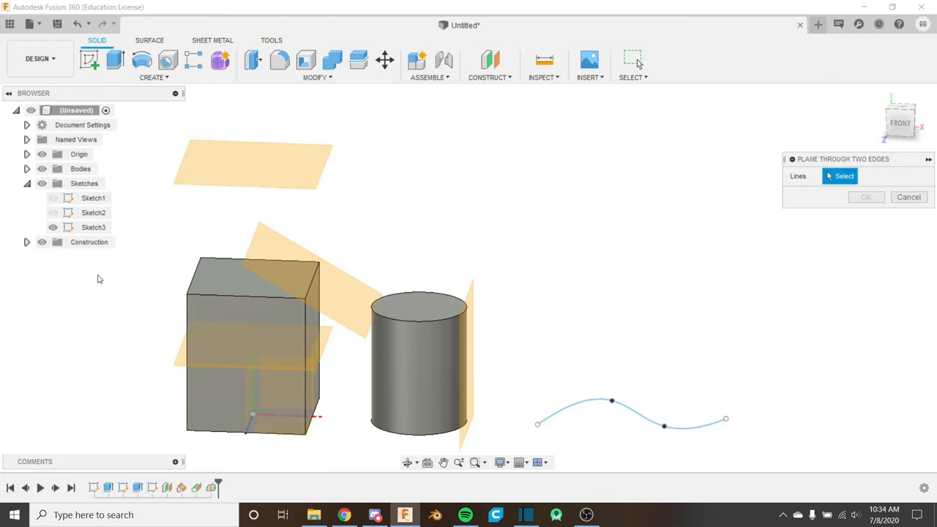
left_click(195, 279)
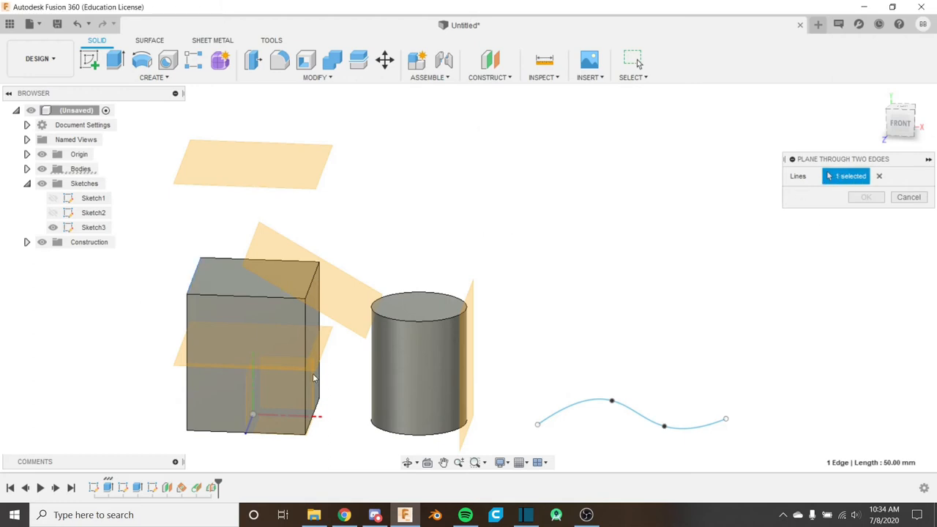
left_click(315, 421)
middle_click_drag(315, 421, 344, 352, "shift")
left_click(904, 121)
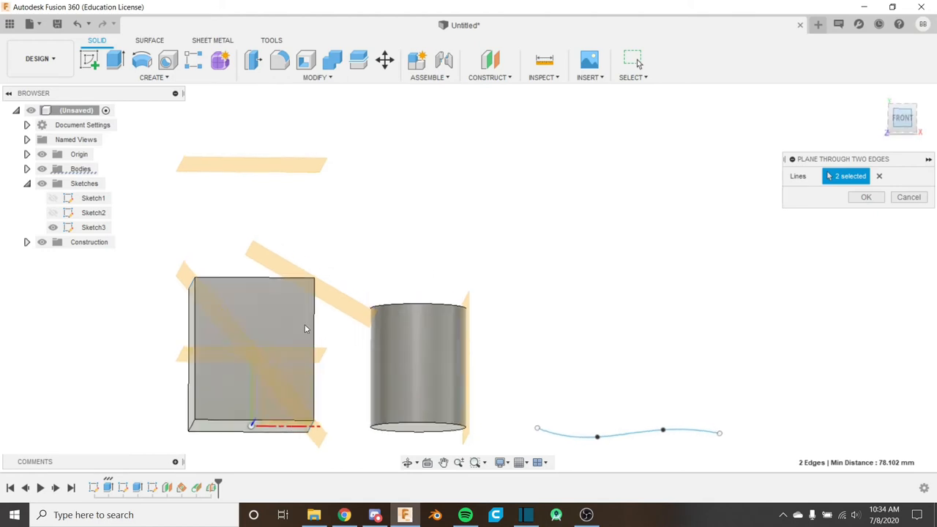
middle_click_drag(305, 326, 363, 316)
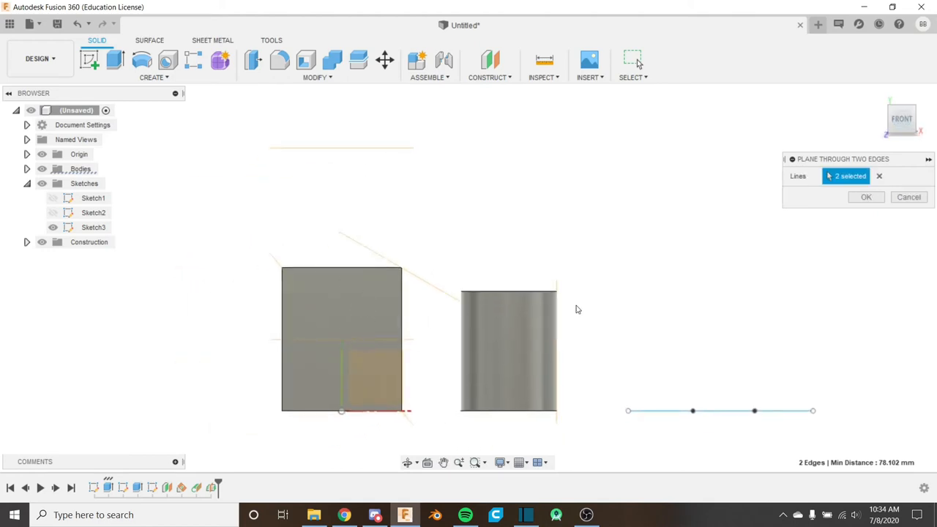
left_click(866, 197)
- Create a Plane Through Three Points from the block's two top corners on the cylinder side and the front bottom corner farthest from the cylinder
middle_click_drag(333, 305, 376, 339, "shift")
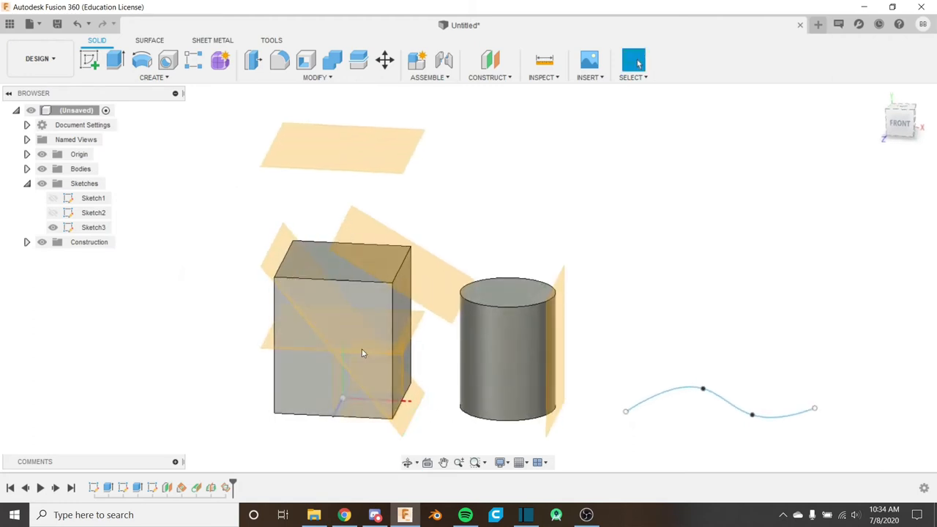
middle_click_drag(396, 370, 357, 374)
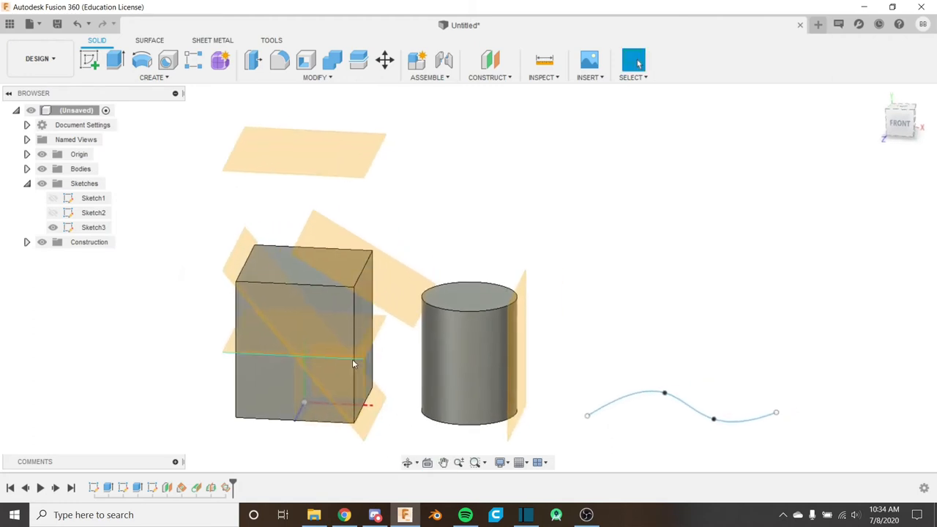
left_click(489, 78)
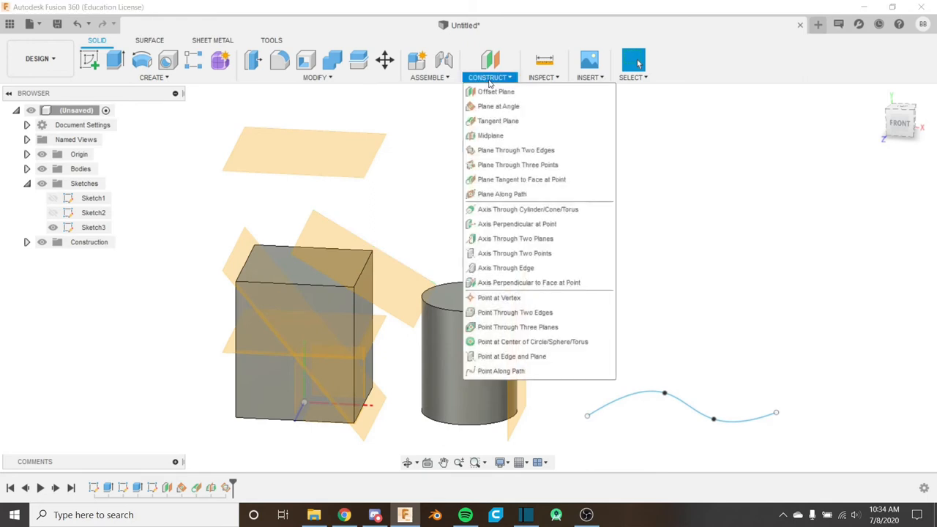
left_click(556, 170)
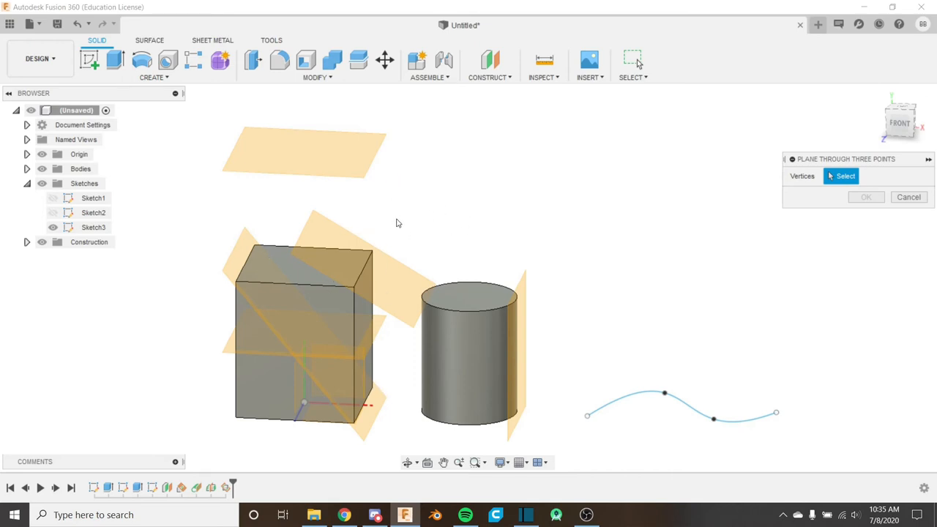
left_click(372, 252)
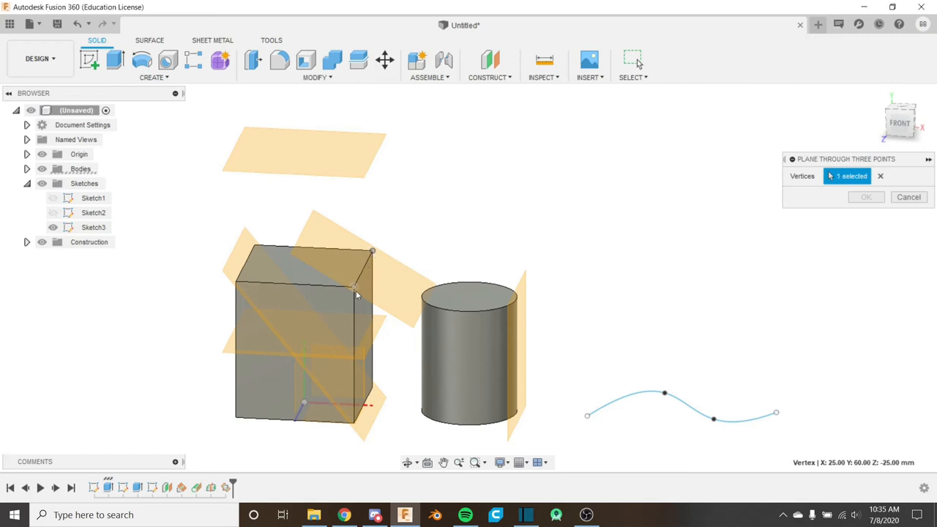
left_click(356, 291)
middle_click_drag(339, 323, 352, 339, "shift")
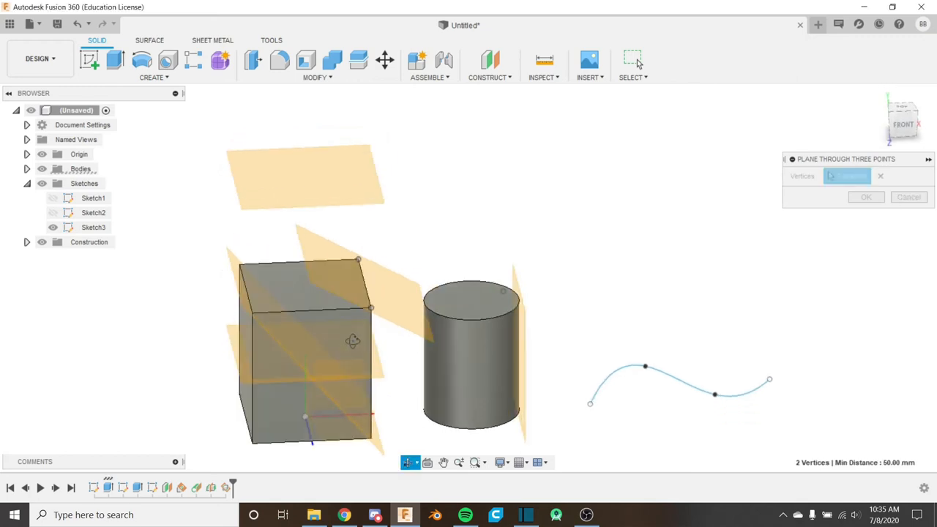
left_click(255, 447)
middle_click_drag(303, 397, 314, 355, "shift")
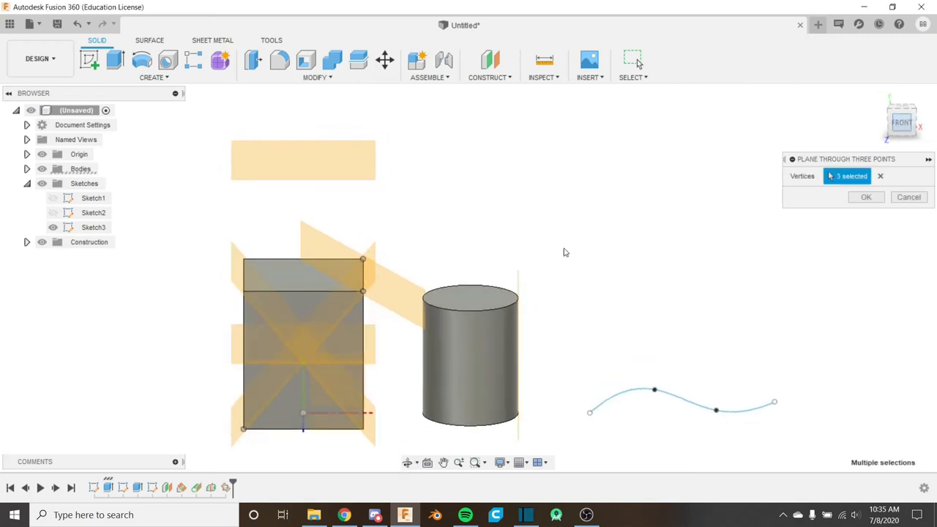
middle_click_drag(473, 317, 505, 322, "shift")
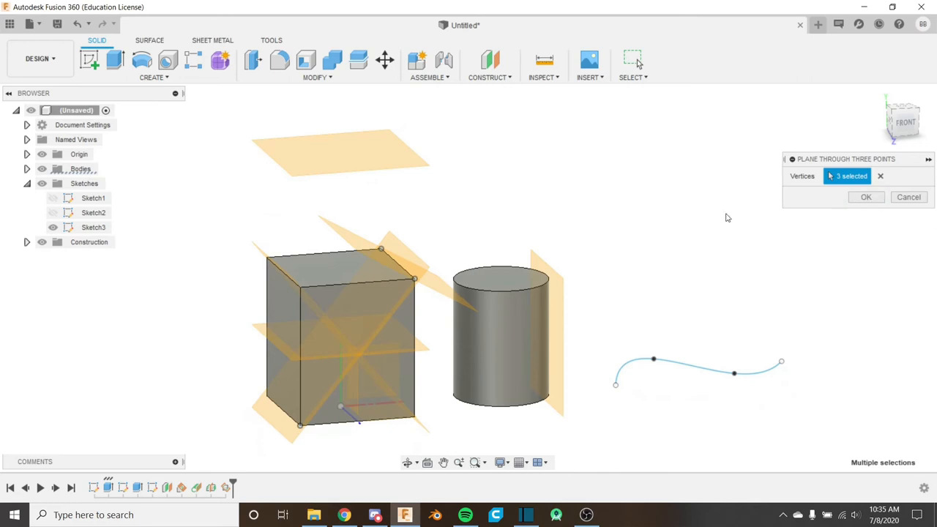
left_click(860, 198)
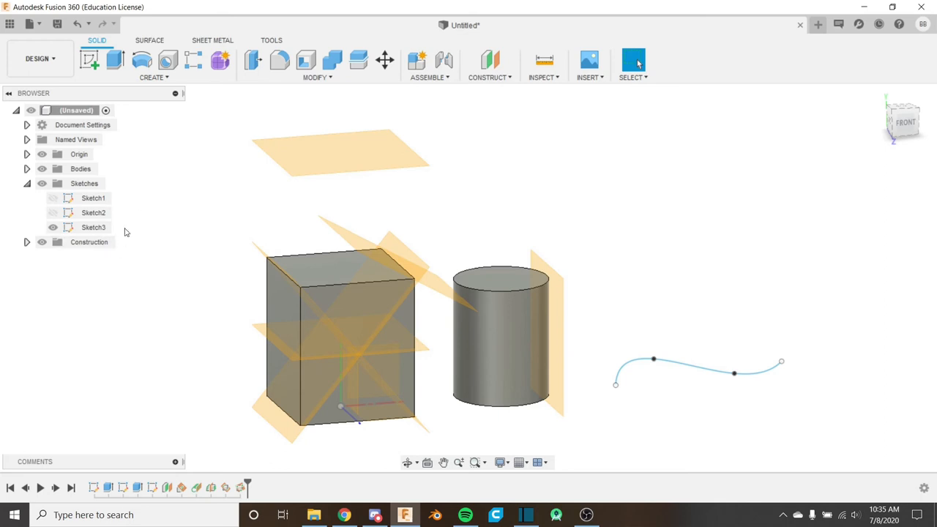
- Show and hide Sketch2 and Sketch1 to check which geometry each one contains
left_click(64, 213)
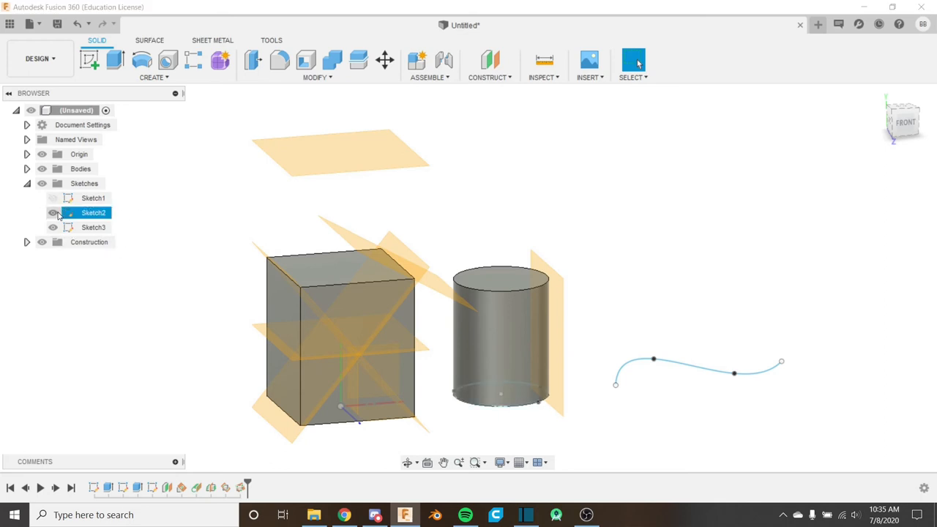
left_click(53, 213)
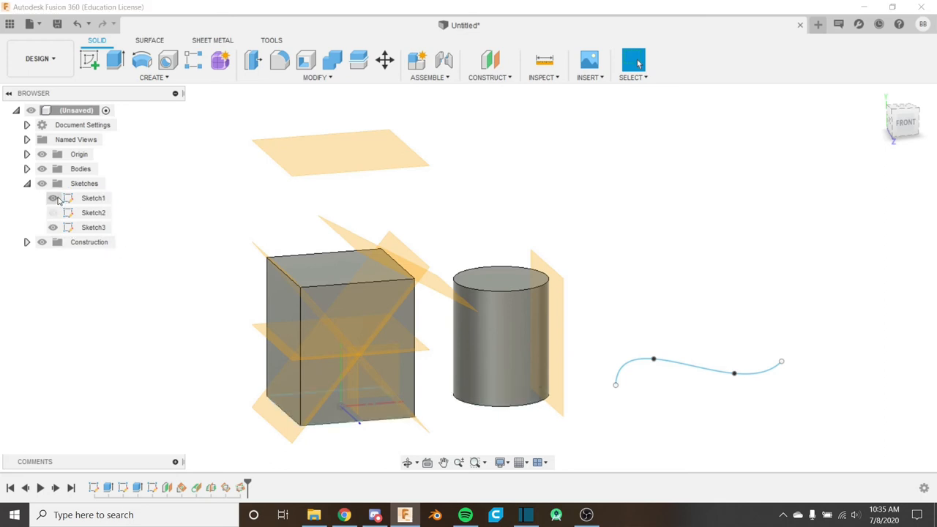
left_click(52, 199)
left_click(53, 198)
left_click(53, 199)
- Show Sketch2 and create a Plane Tangent to Face at Point from the cylinder's side face and the front sketch point on its base circle
left_click(495, 79)
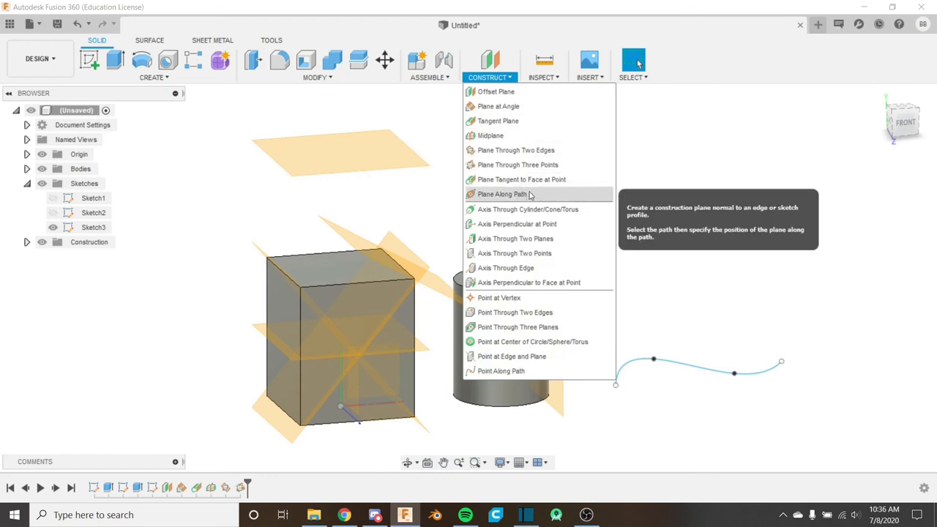
left_click(505, 180)
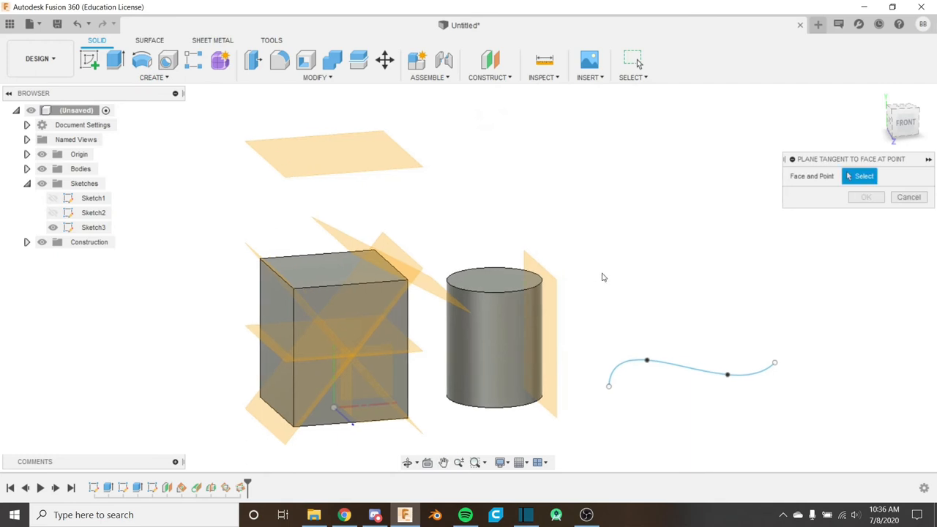
middle_click_drag(581, 296, 575, 307, "shift")
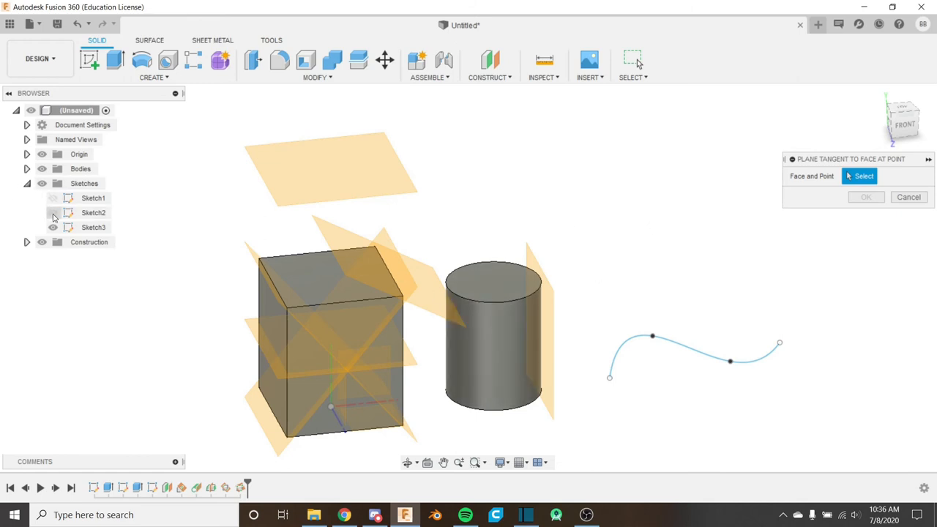
left_click(52, 214)
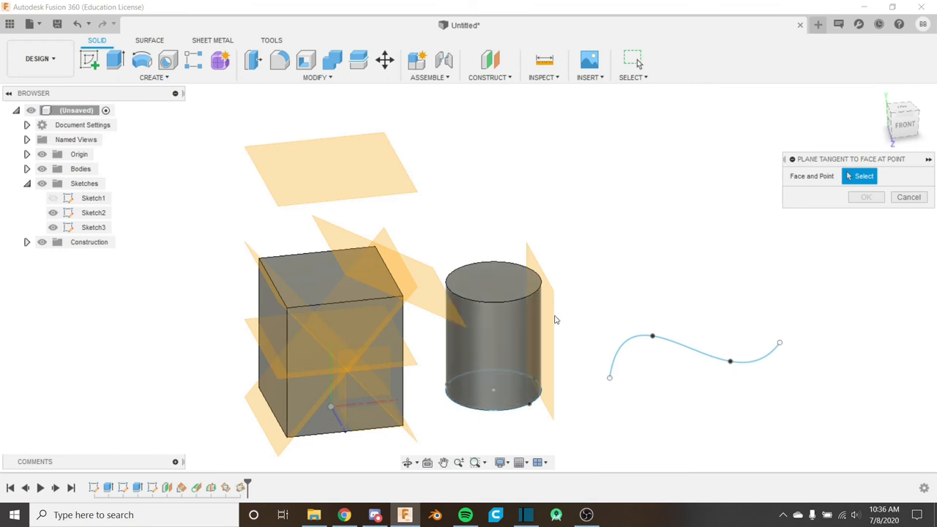
left_click(511, 366)
left_click(533, 407)
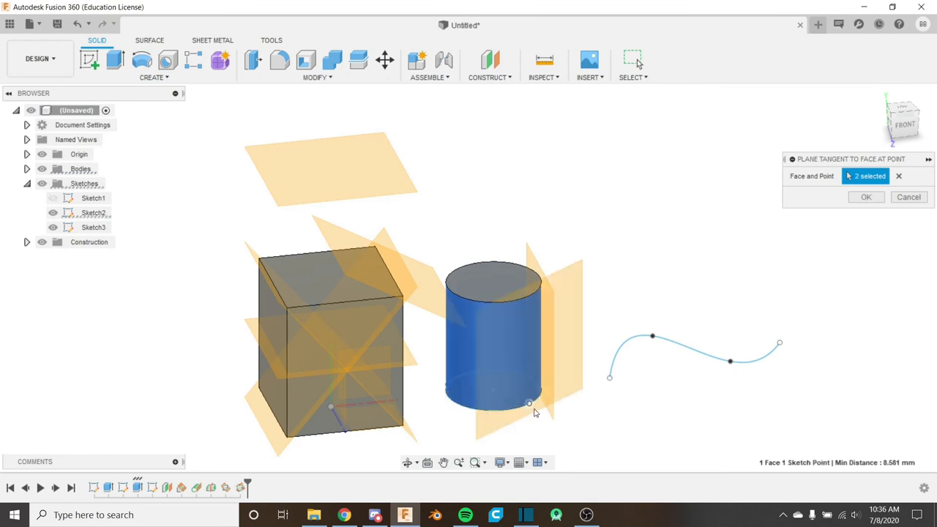
mouse_move(533, 408)
middle_mouse_down("shift")
mouse_move(527, 445)
mouse_move(756, 188)
middle_mouse_up("shift")
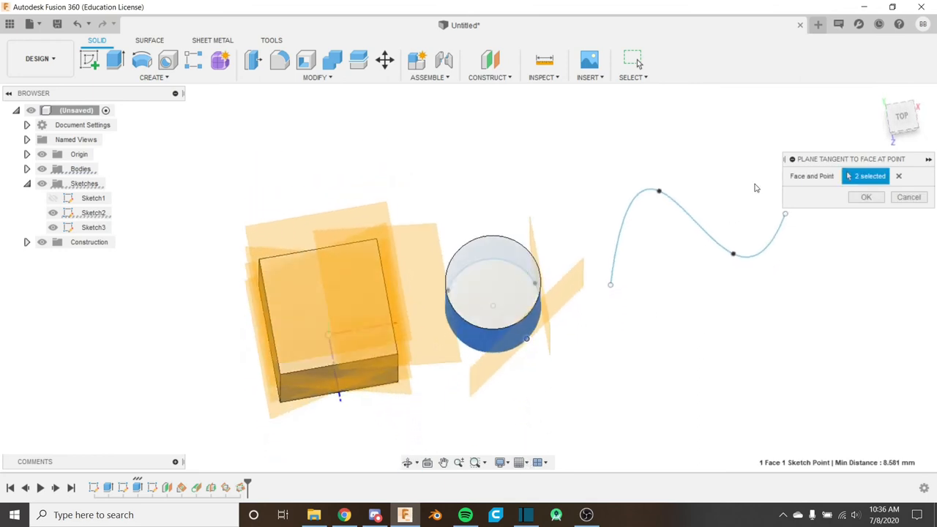
left_click(905, 117)
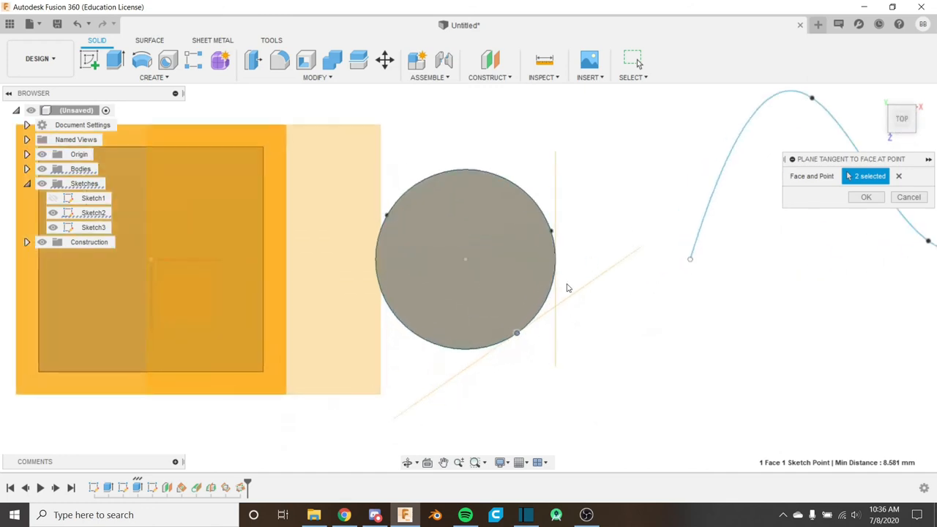
scroll(566, 325, "down", 1)
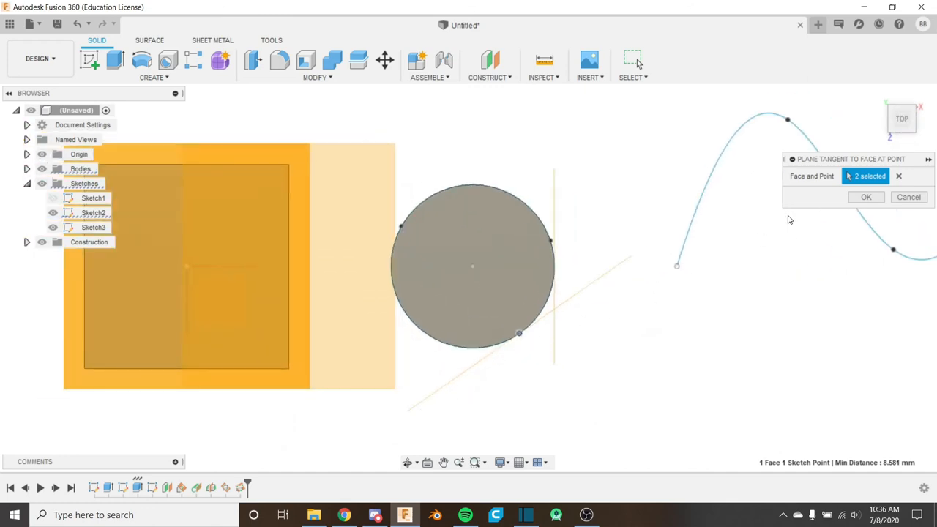
left_click(866, 197)
- Try a Plane Along Path on the block's top front edge, sliding it to proportional distances of 0.885 and 0.50
scroll(559, 305, "down", 3)
mouse_move(555, 364)
middle_mouse_down("shift")
mouse_move(558, 314)
mouse_move(539, 373)
mouse_move(568, 359)
middle_mouse_up("shift")
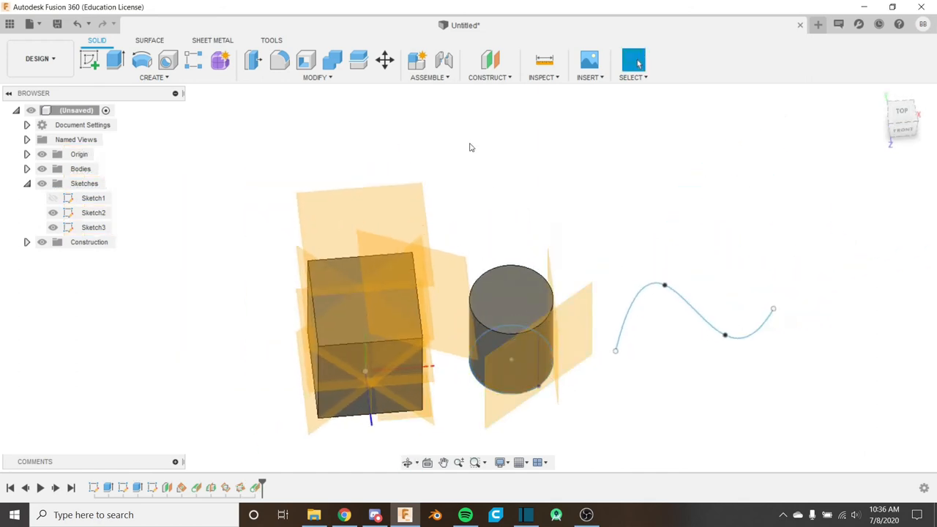
left_click(504, 78)
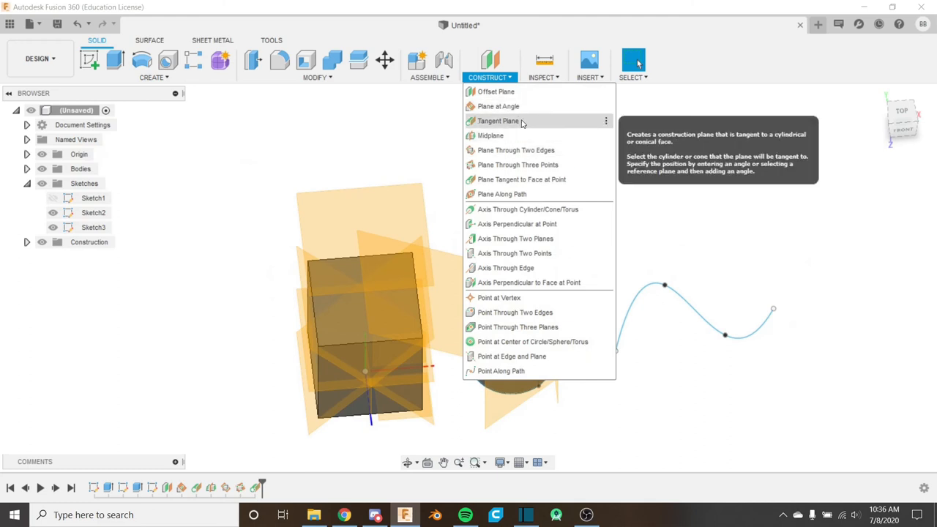
left_click(684, 168)
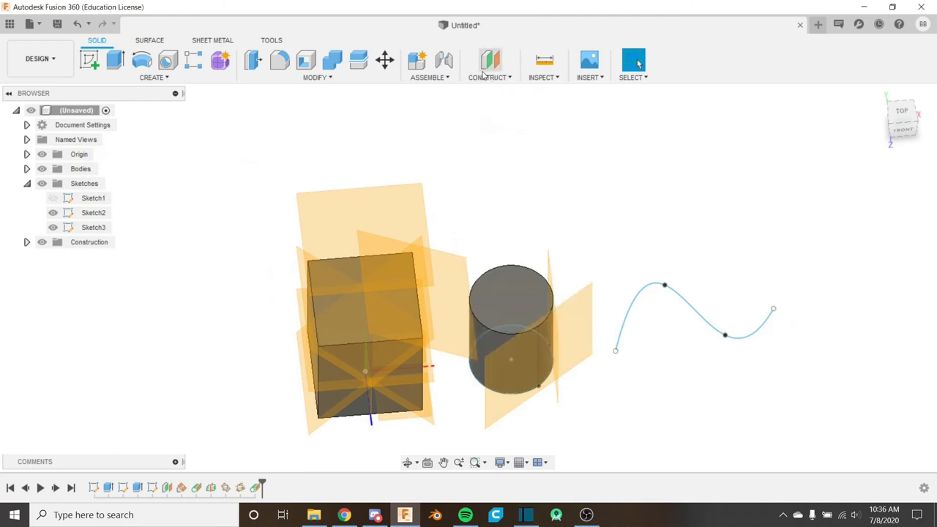
left_click(484, 77)
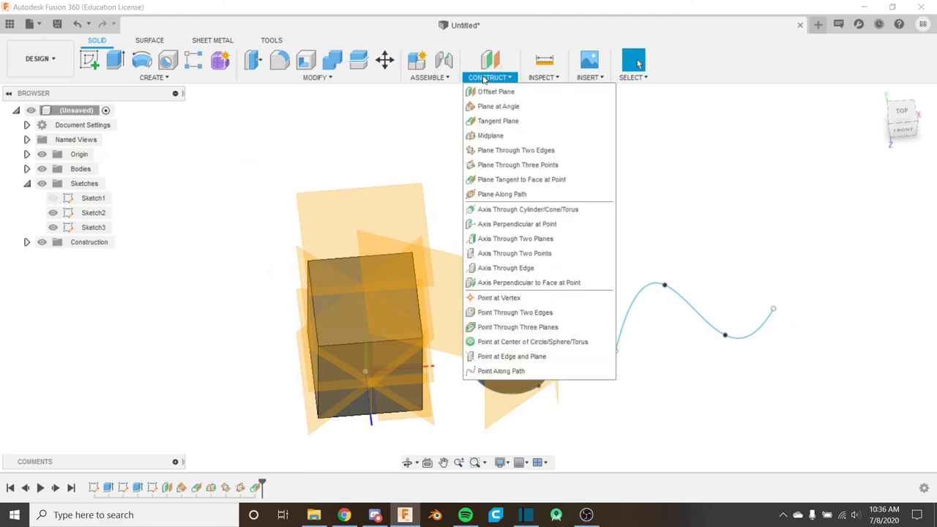
left_click(507, 194)
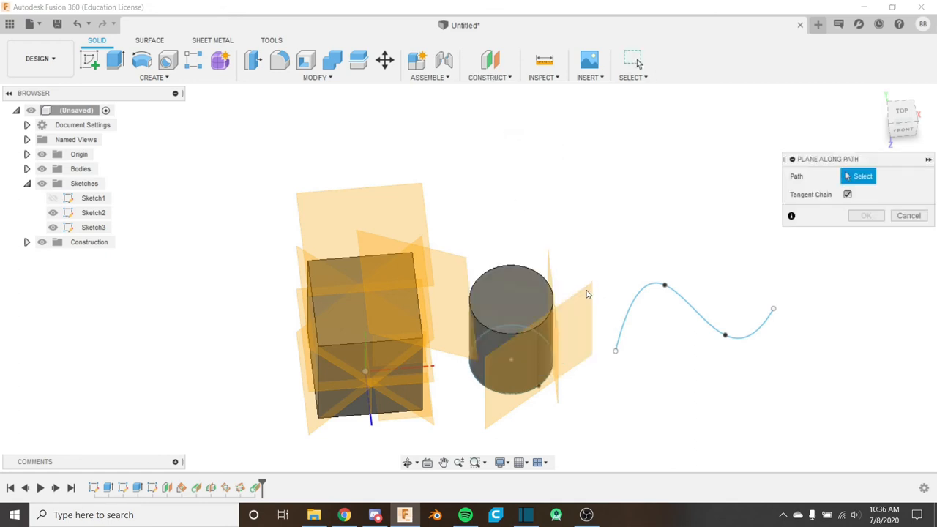
middle_click_drag(586, 294, 527, 344, "shift")
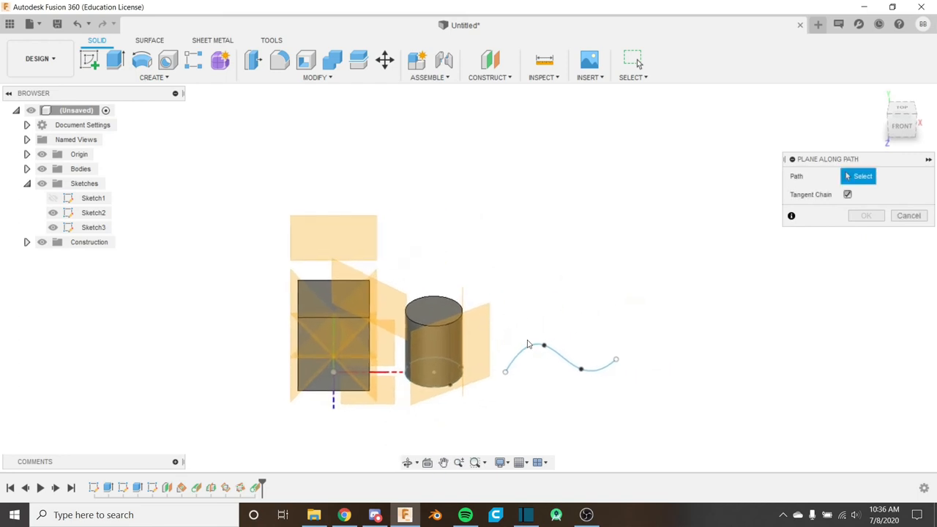
left_click(358, 318)
left_click_drag(352, 320, 372, 317)
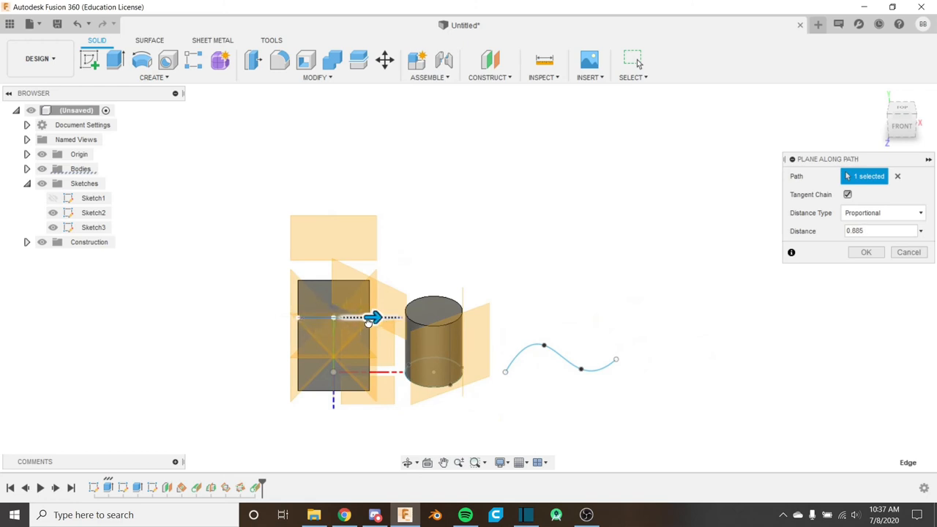
scroll(335, 324, "up", 5)
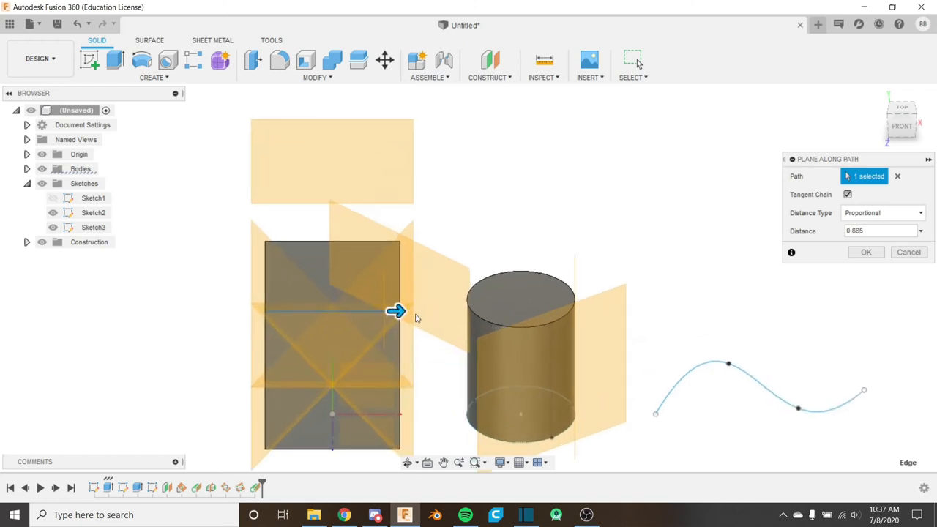
left_click_drag(395, 312, 345, 313)
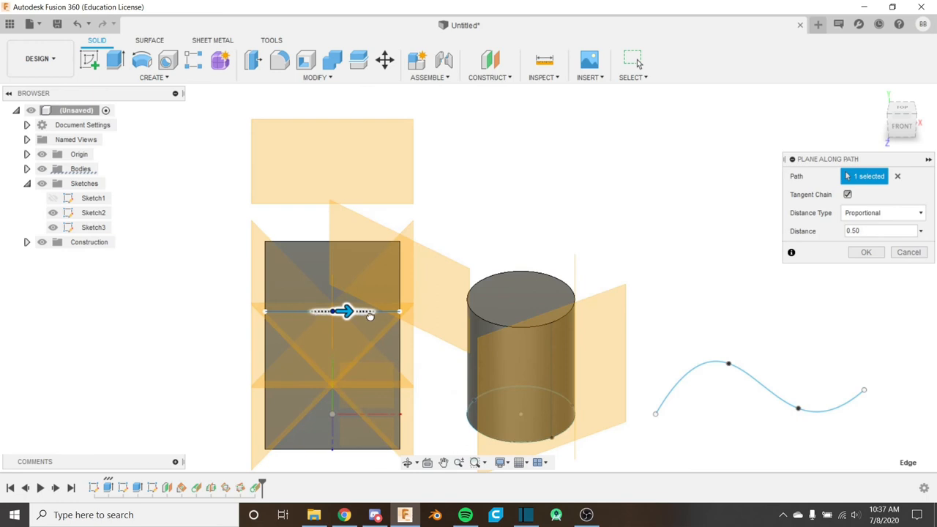
left_click(897, 176)
- Select the fit point spline of Sketch3 as the path for the Plane Along Path
scroll(570, 295, "down", 2)
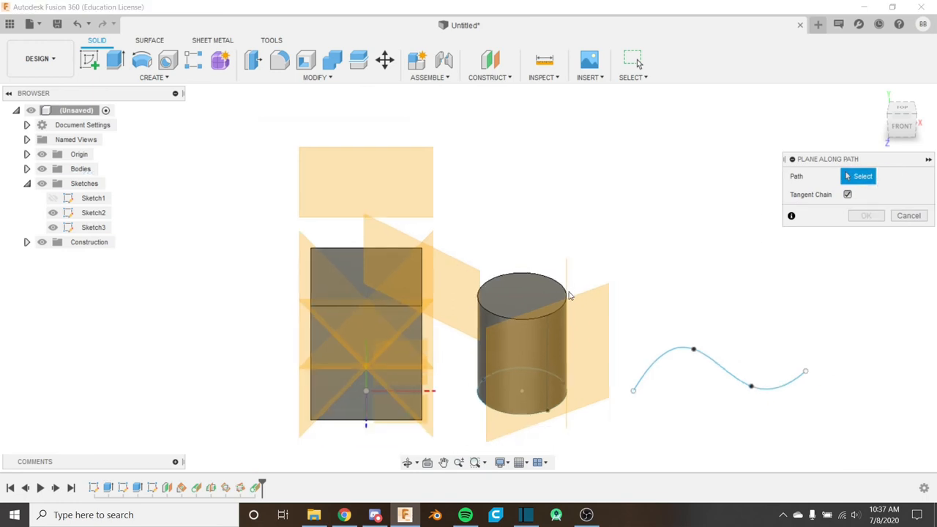
middle_click_drag(570, 295, 431, 305)
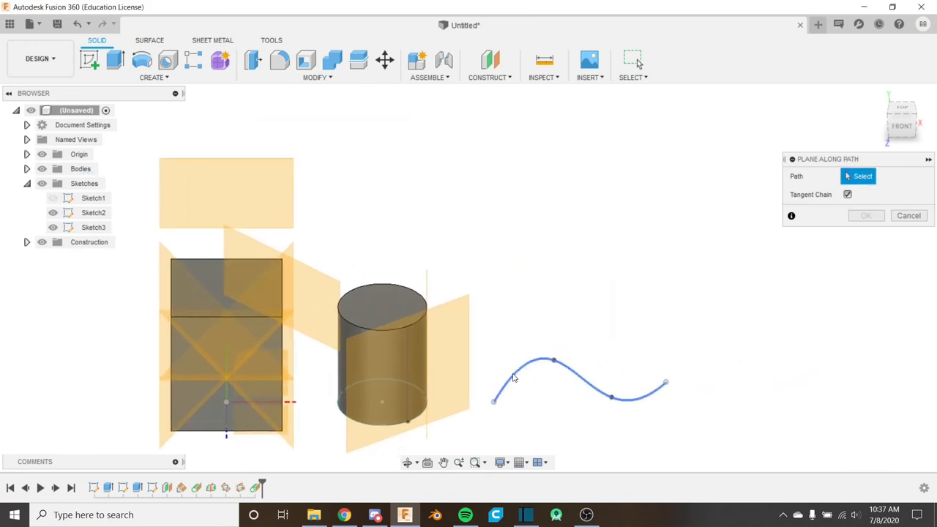
middle_click_drag(513, 378, 491, 381, "shift")
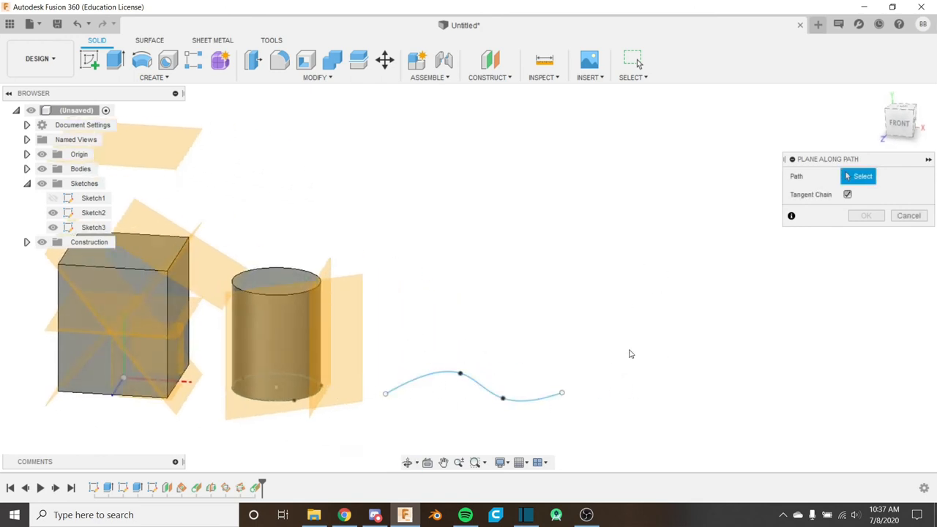
left_click(436, 378)
scroll(430, 403, "up", 3)
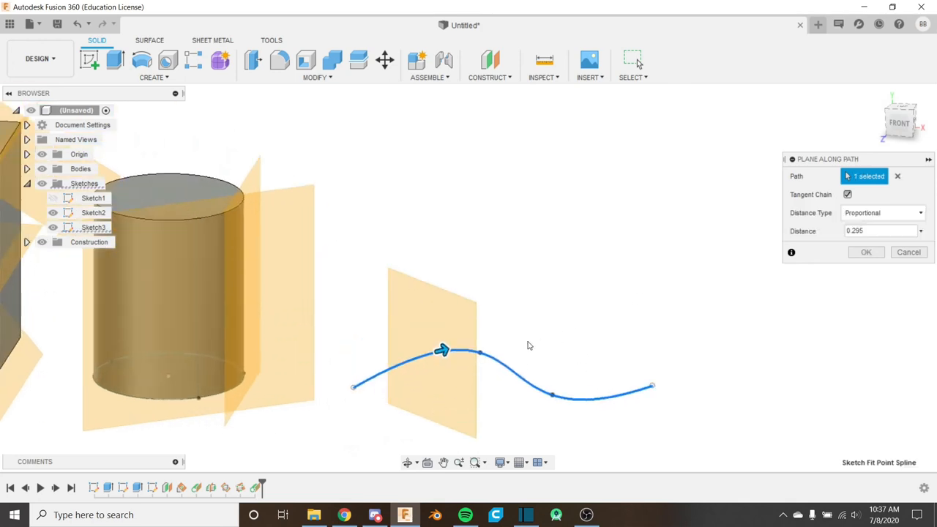
- Slide the plane along the spline to a proportional distance of 0.634 and switch its Distance Type to Physical
middle_click_drag(529, 345, 728, 259, "shift")
left_click(907, 112)
left_click_drag(448, 263, 550, 323)
middle_click_drag(583, 334, 583, 260, "shift")
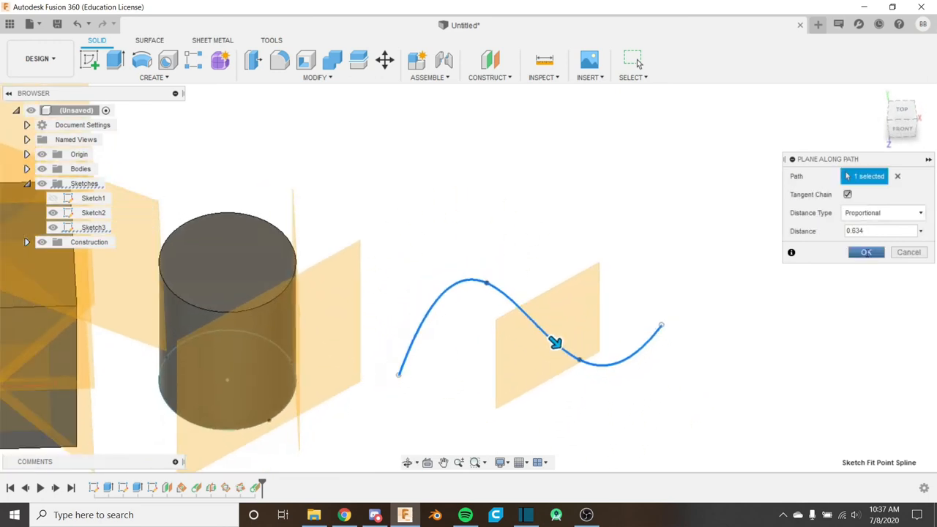
left_click(867, 212)
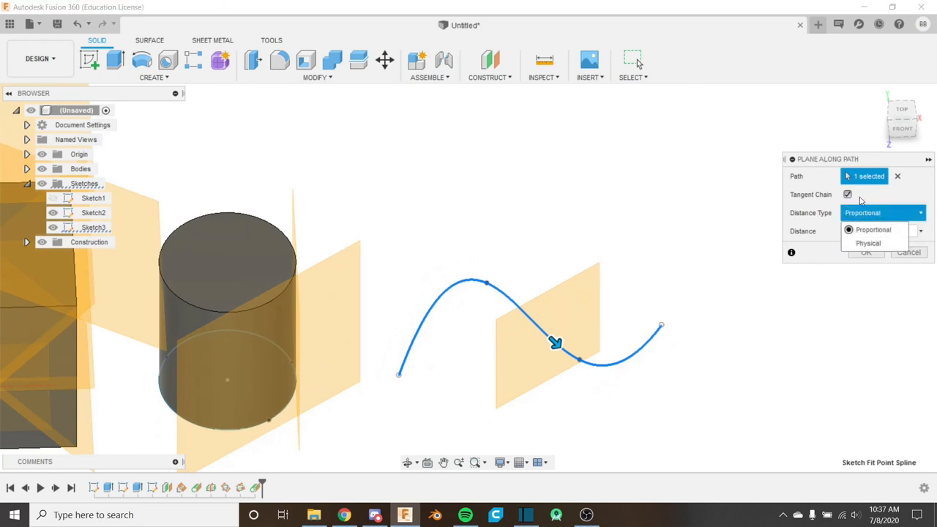
left_click(868, 245)
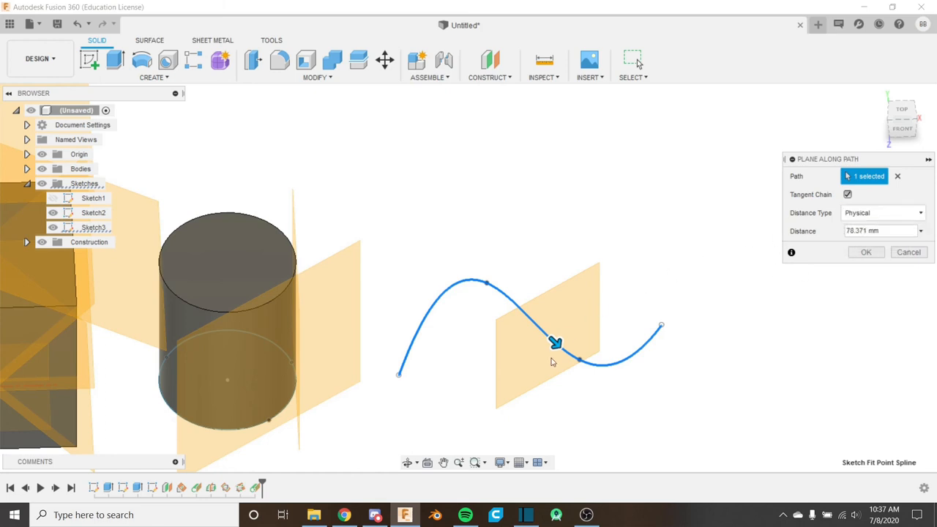
- Try the plane along the spline at physical distances of 123.696 mm, 102.462 mm and 50 mm, and cancel the Plane Along Path
left_click_drag(556, 344, 666, 315)
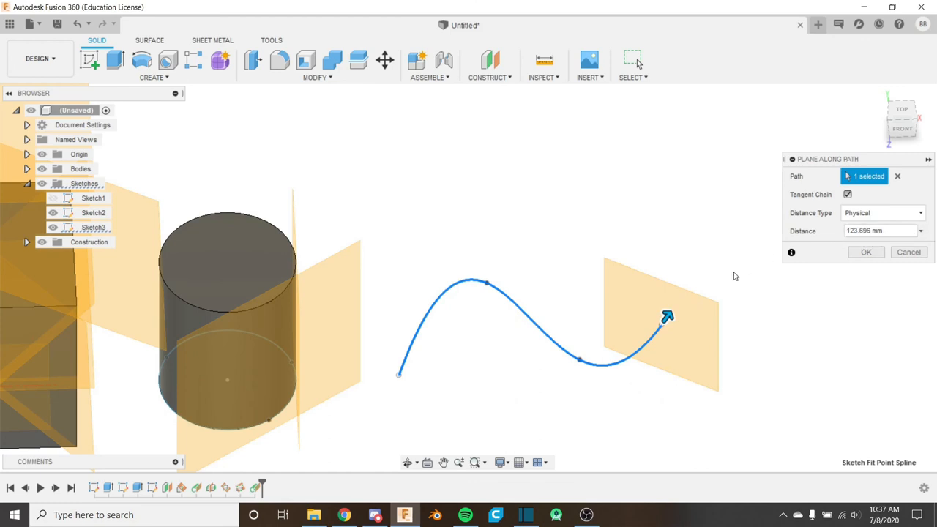
left_click_drag(666, 316, 625, 359)
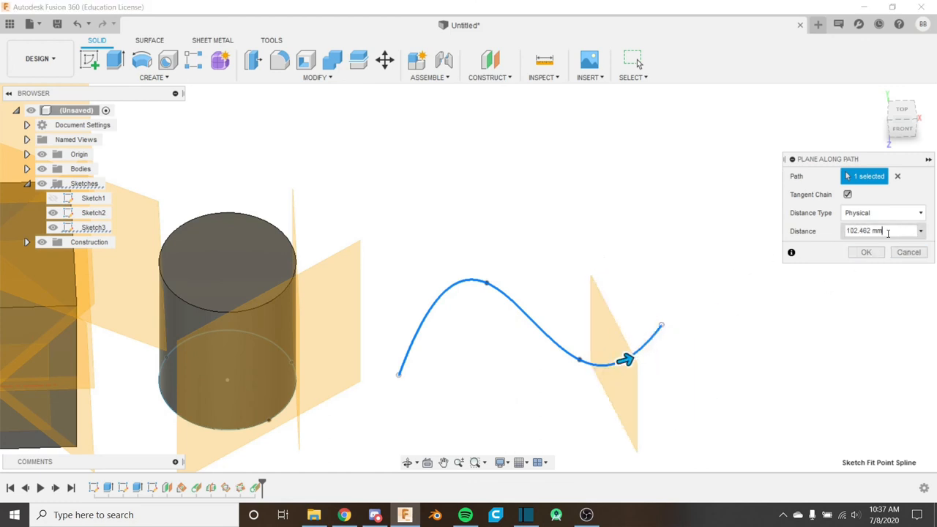
left_click(888, 233)
type("50")
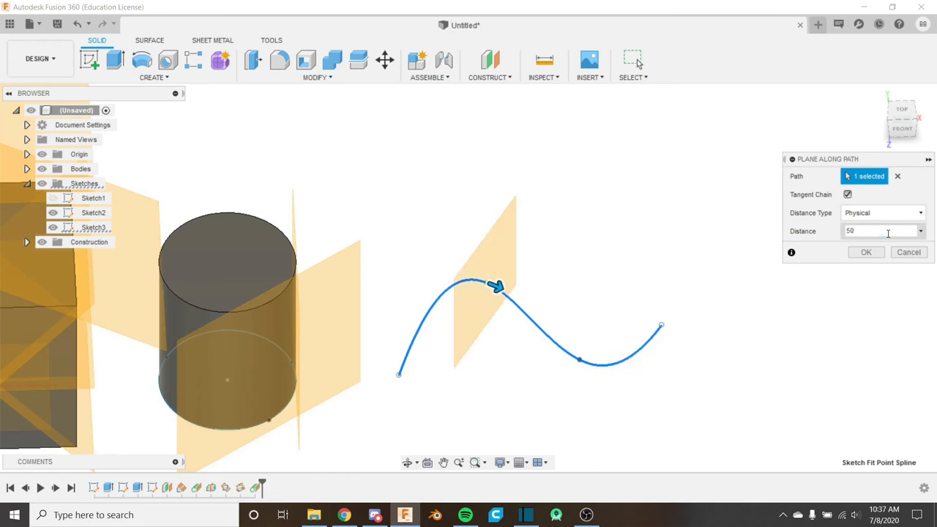
middle_click_drag(545, 315, 474, 308, "shift")
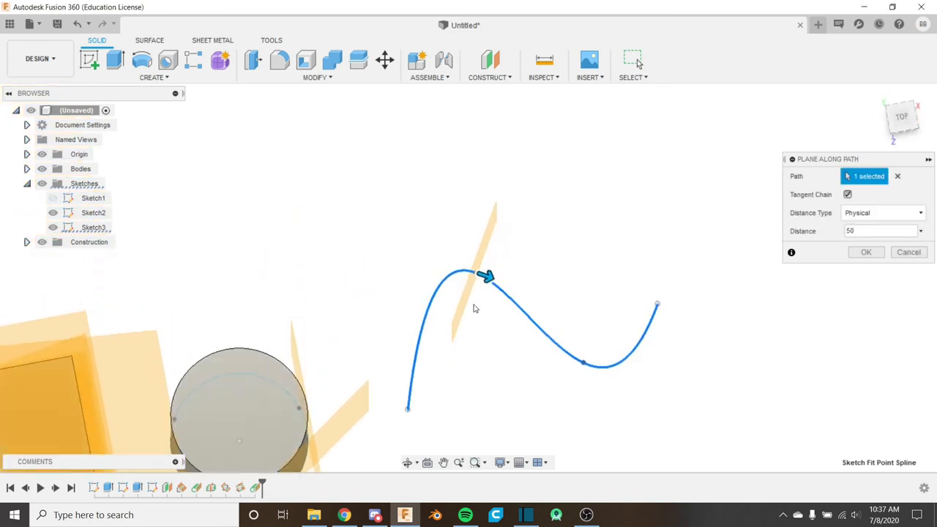
middle_click_drag(522, 278, 533, 346, "shift")
scroll(540, 295, "down", 3)
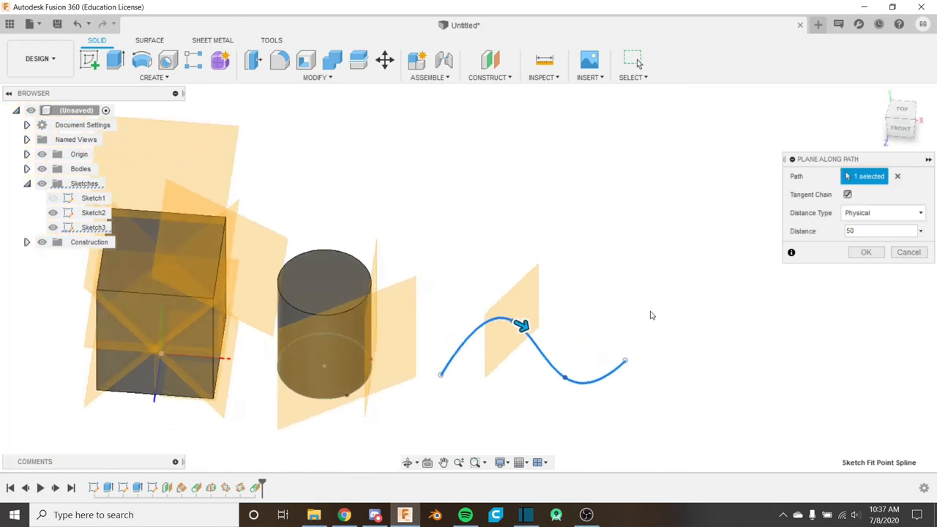
left_click(910, 253)
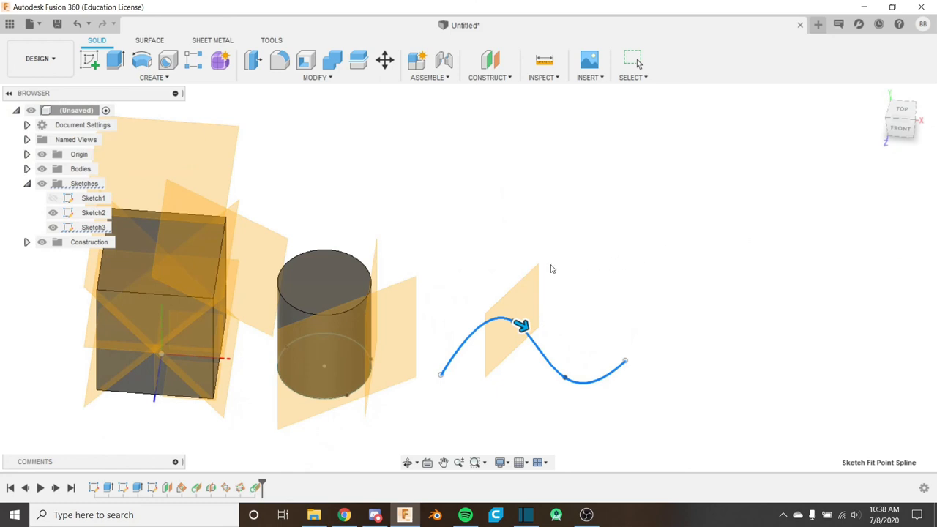
middle_click_drag(550, 267, 567, 272)
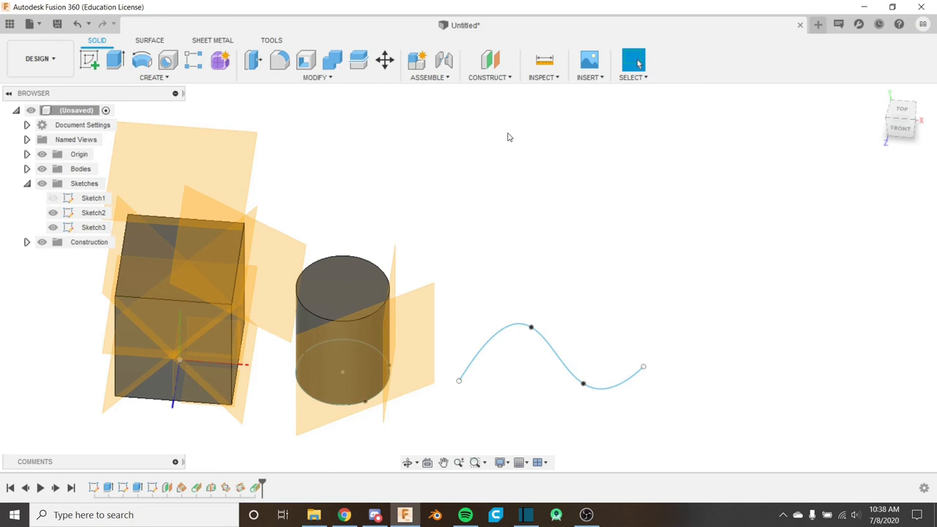
- Bring up the available construction plane, axis and point commands
left_click(502, 81)
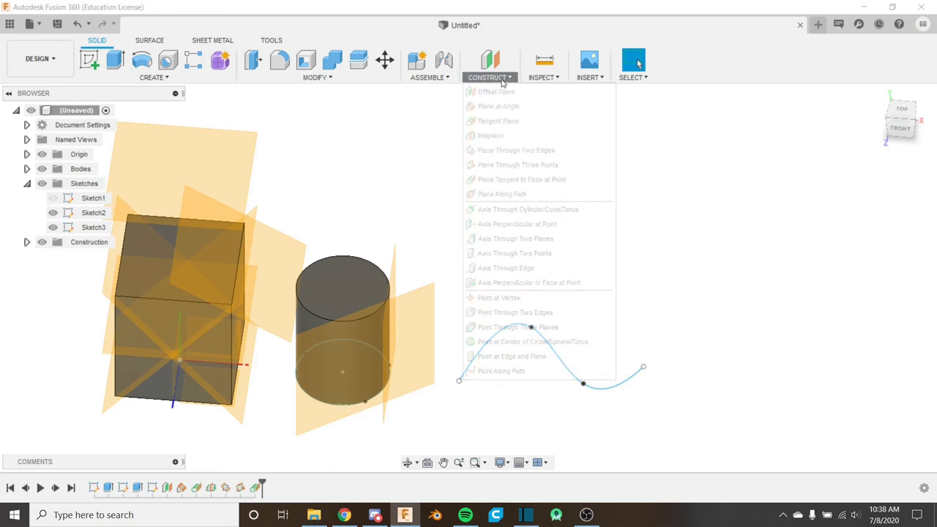